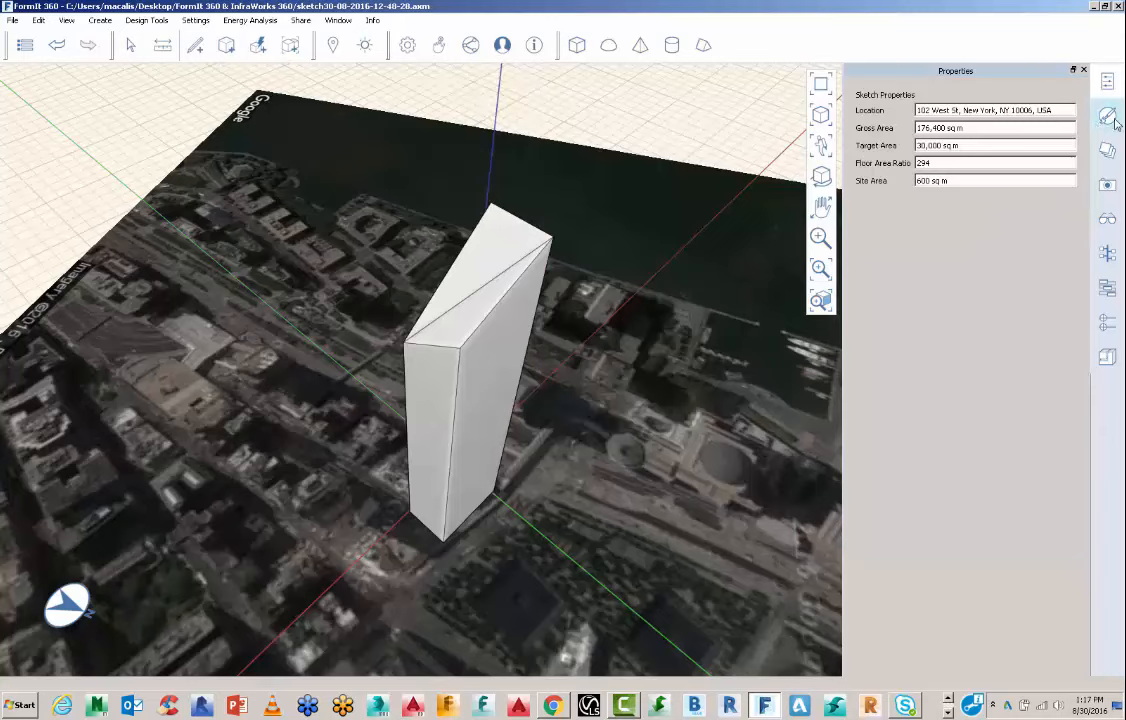
# Step: Import the Concrete material from the Concrete category of the material library into the main sketch
pyautogui.click(1108, 116)
pyautogui.click(893, 96)
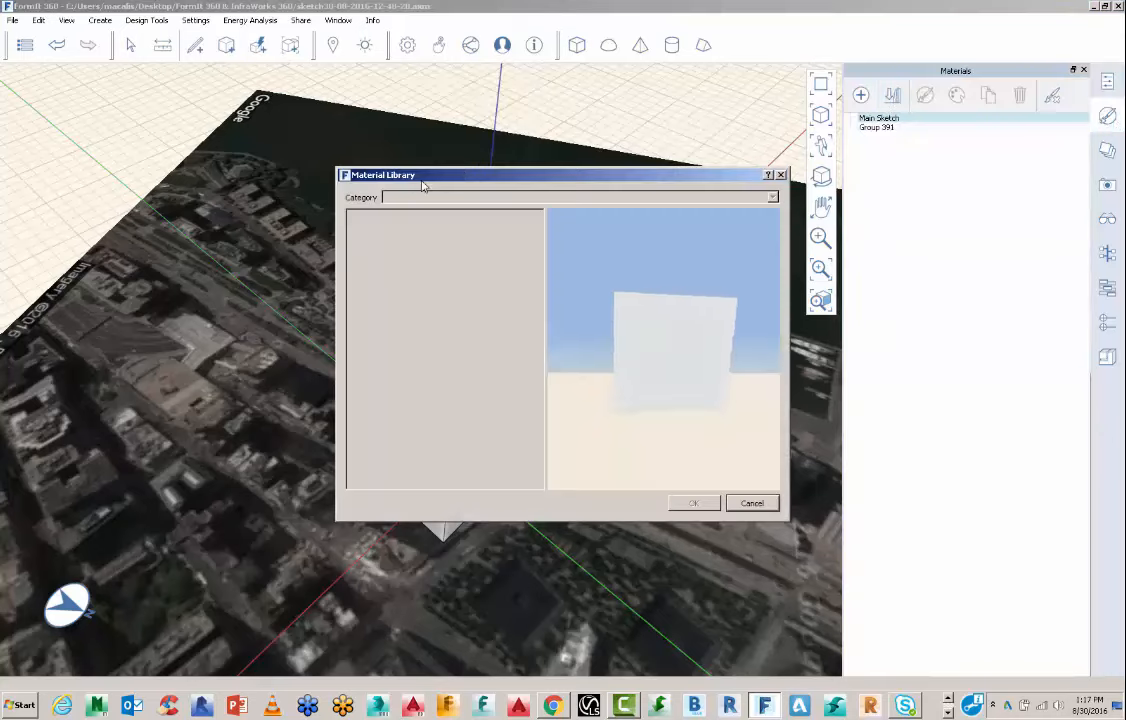
pyautogui.click(413, 200)
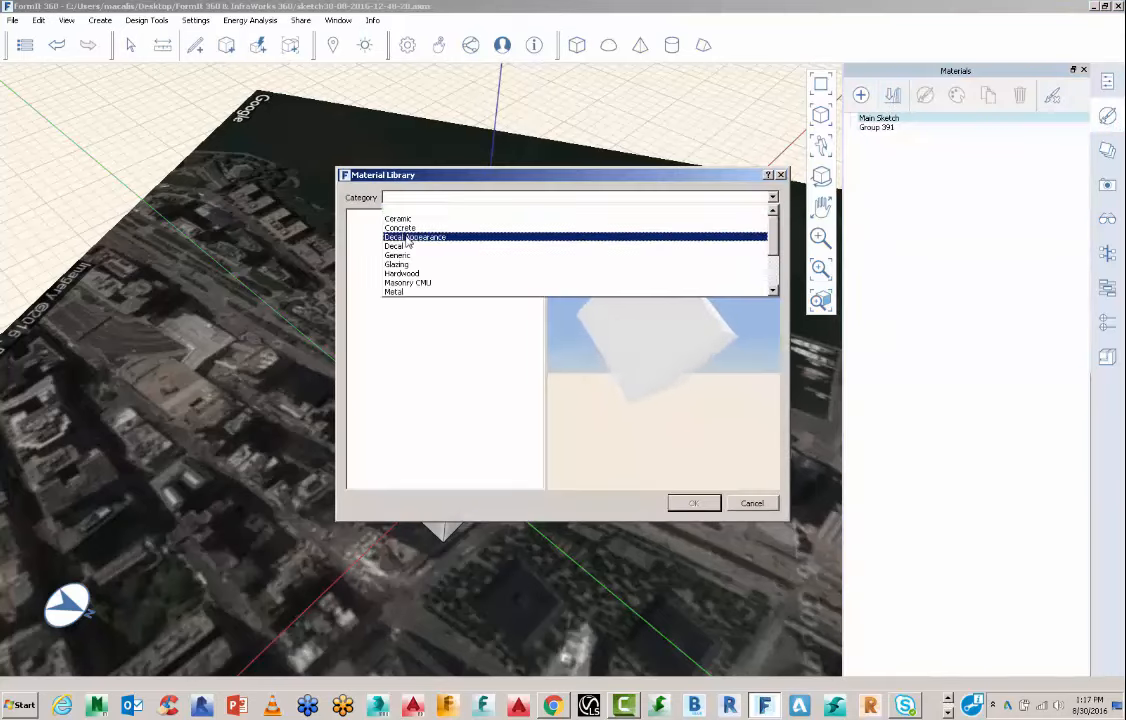
pyautogui.click(405, 228)
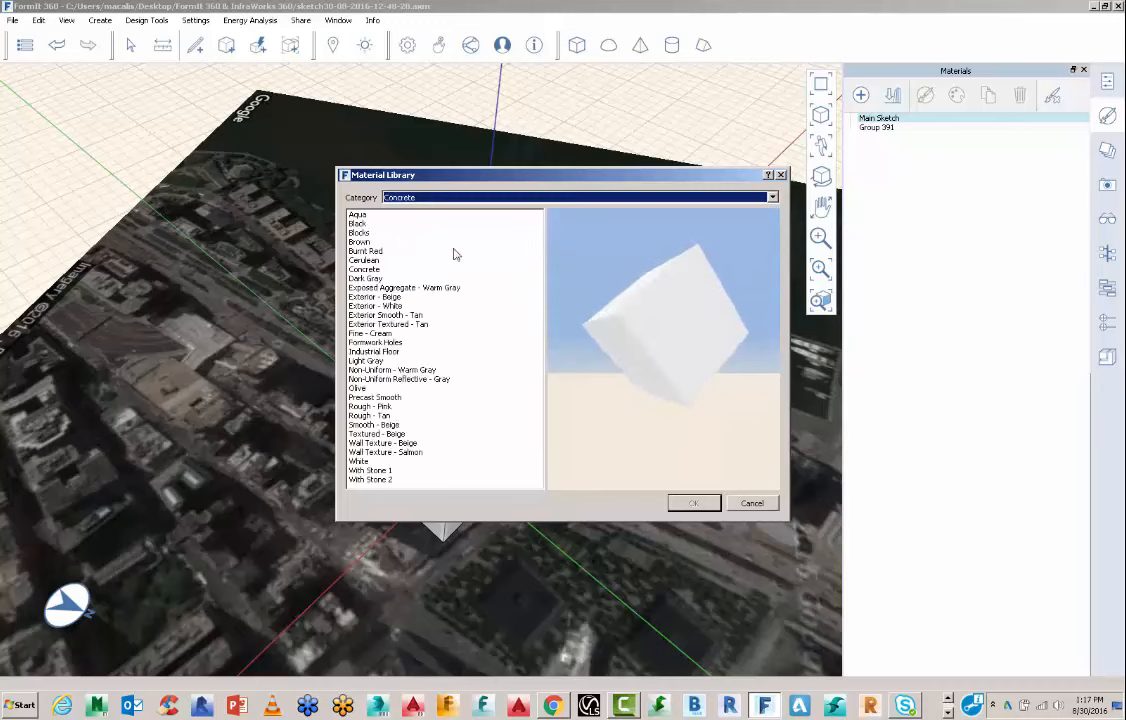
pyautogui.click(368, 270)
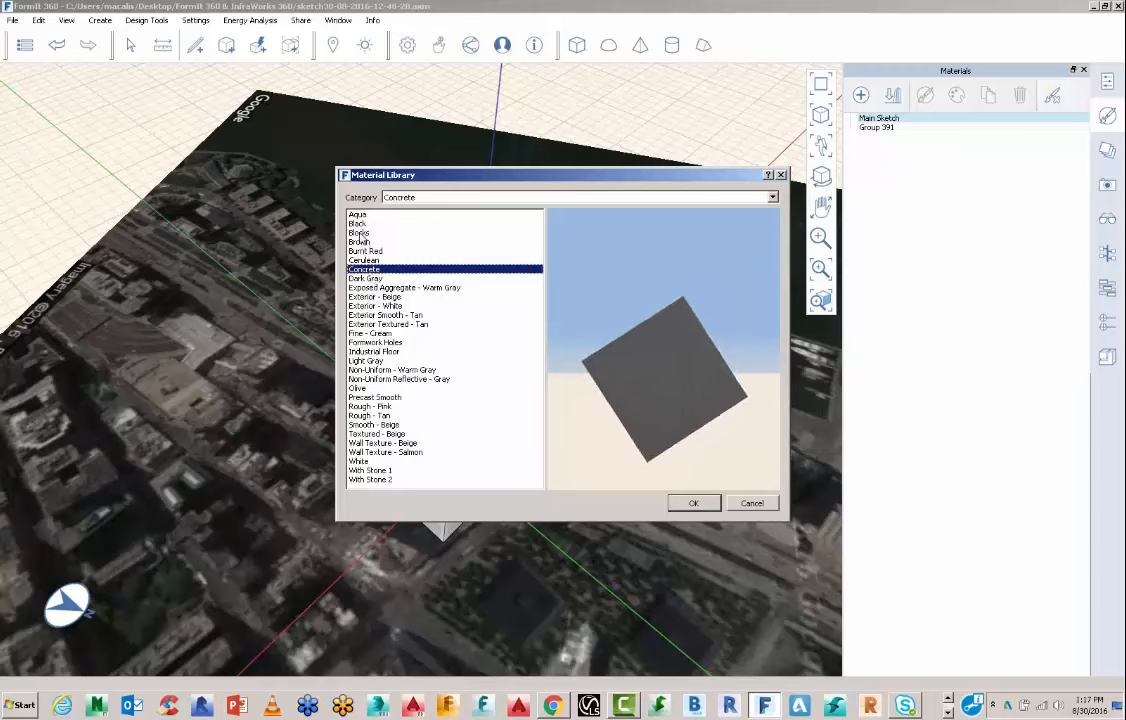
pyautogui.click(359, 232)
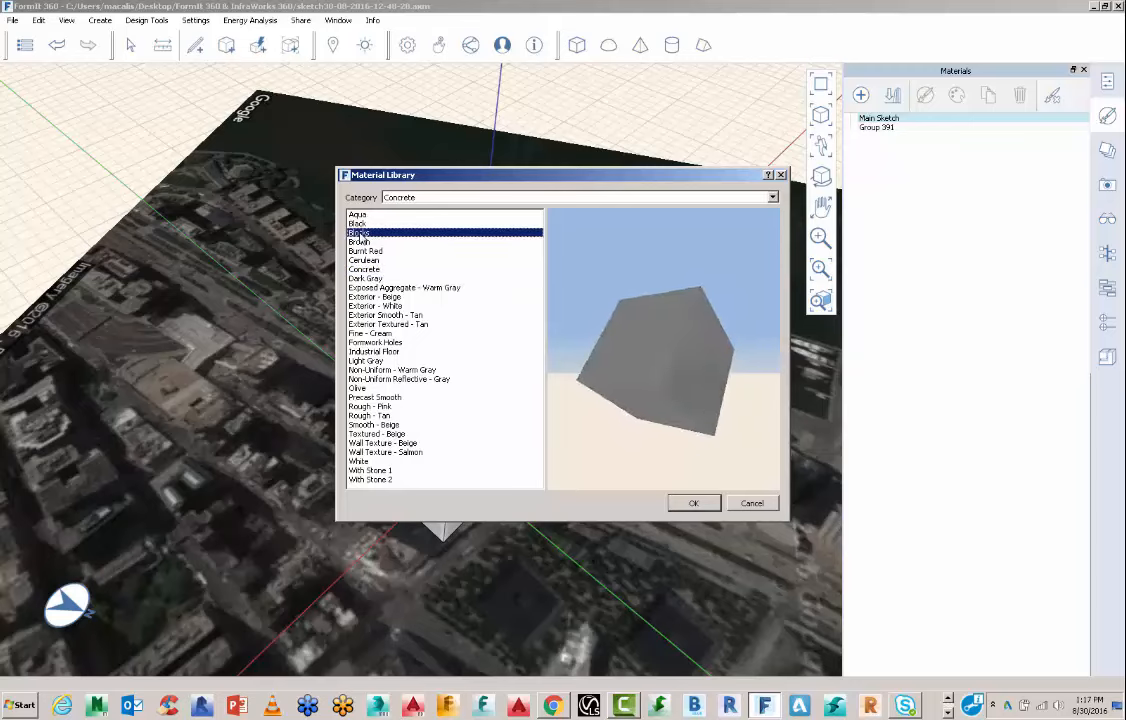
pyautogui.click(693, 503)
# Step: Paint the tower's two visible side faces and both sloped roof faces with the Concrete material
pyautogui.click(893, 150)
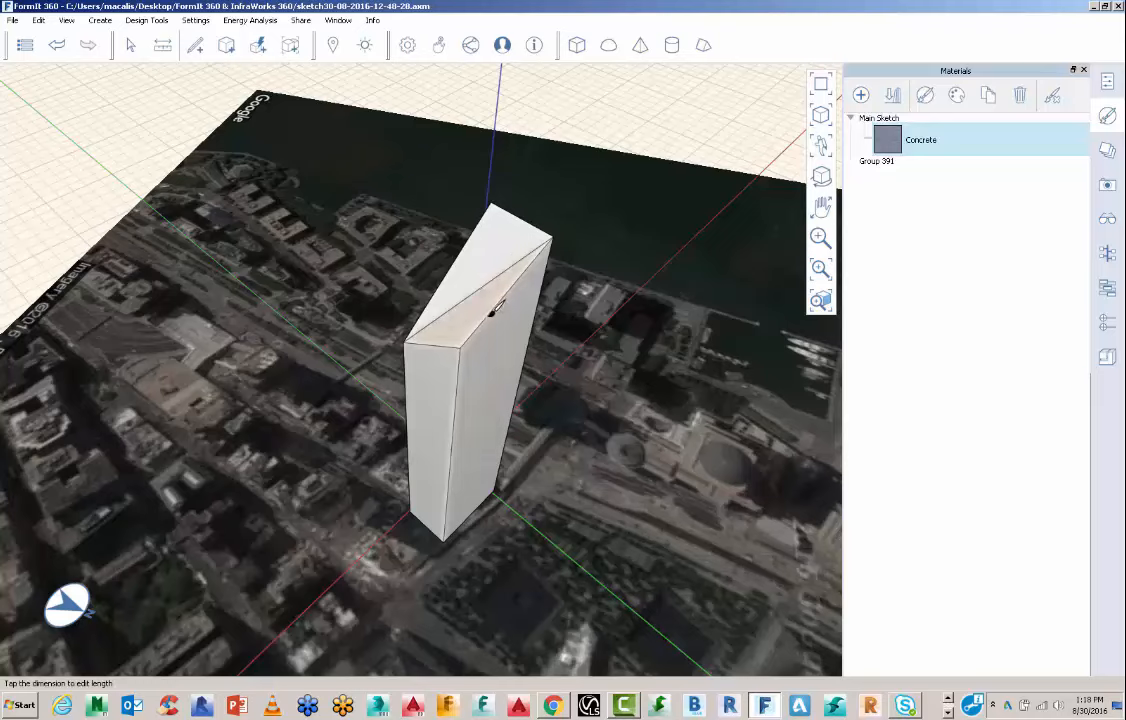
pyautogui.click(505, 343)
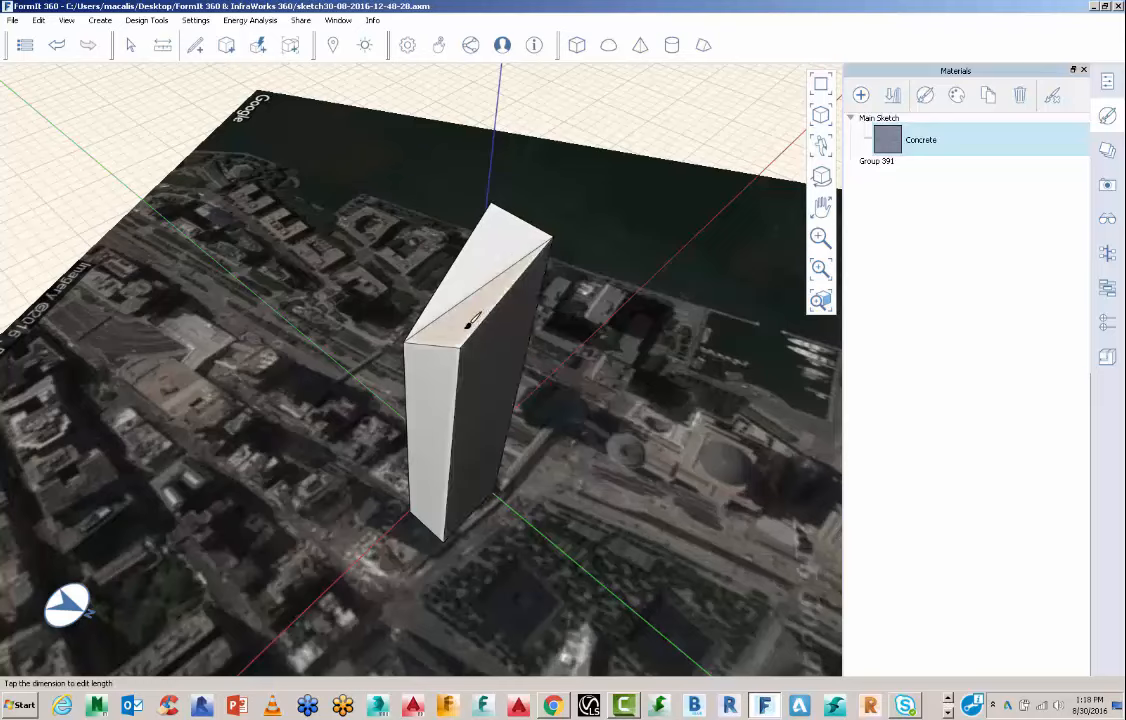
pyautogui.click(470, 318)
pyautogui.click(446, 366)
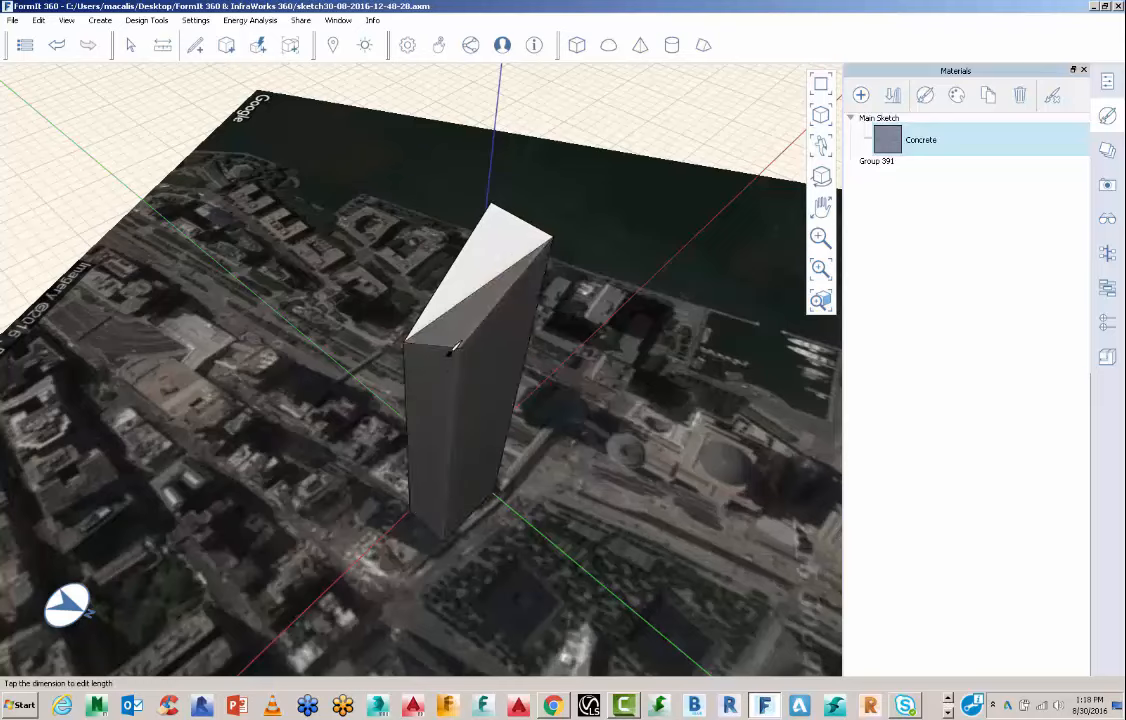
pyautogui.click(474, 264)
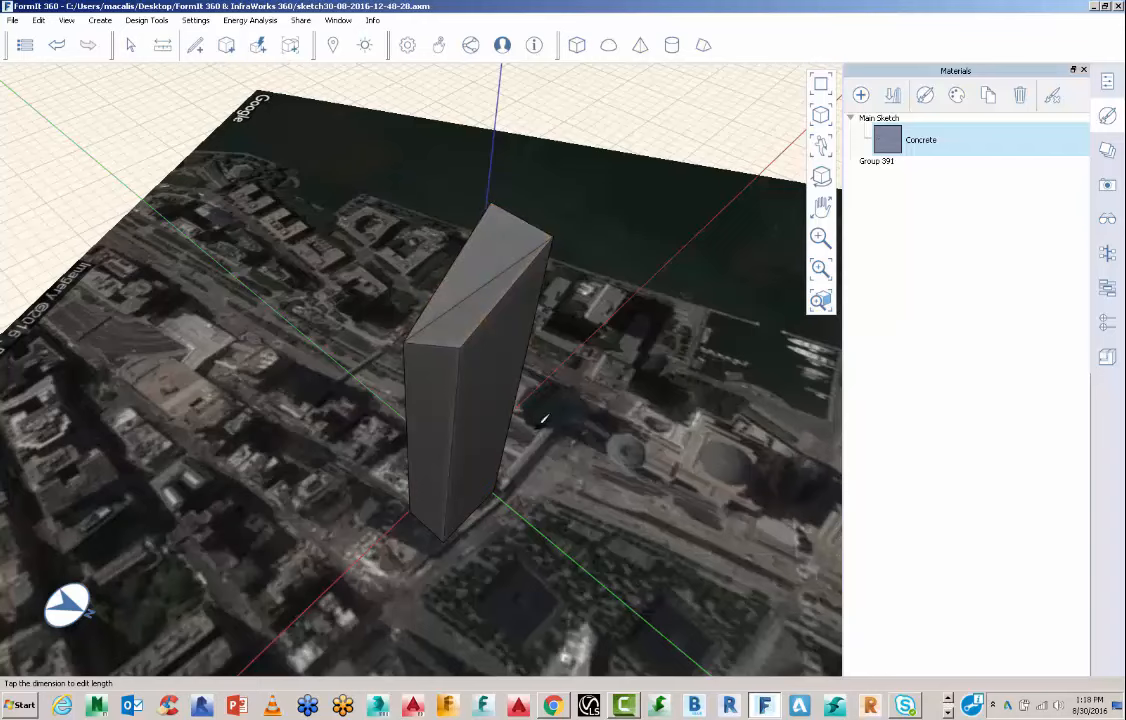
# Step: Set the Concrete material's horizontal and vertical scale to 50 m
pyautogui.rightClick(890, 143)
pyautogui.click(912, 160)
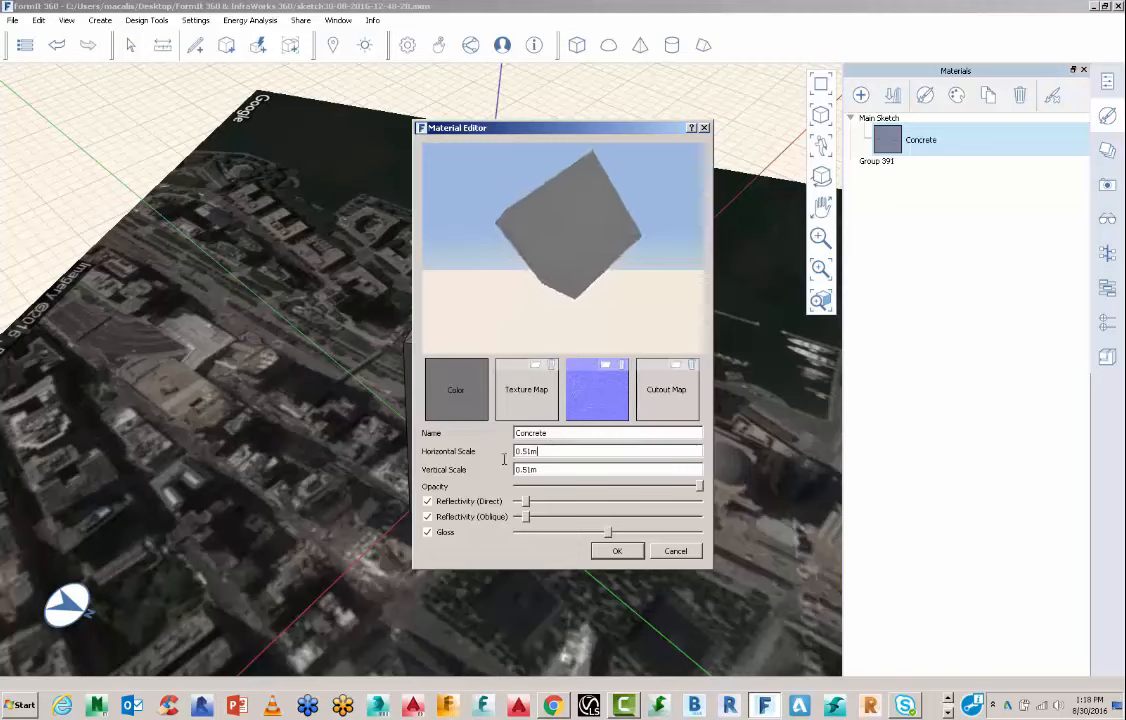
pyautogui.write('50m')
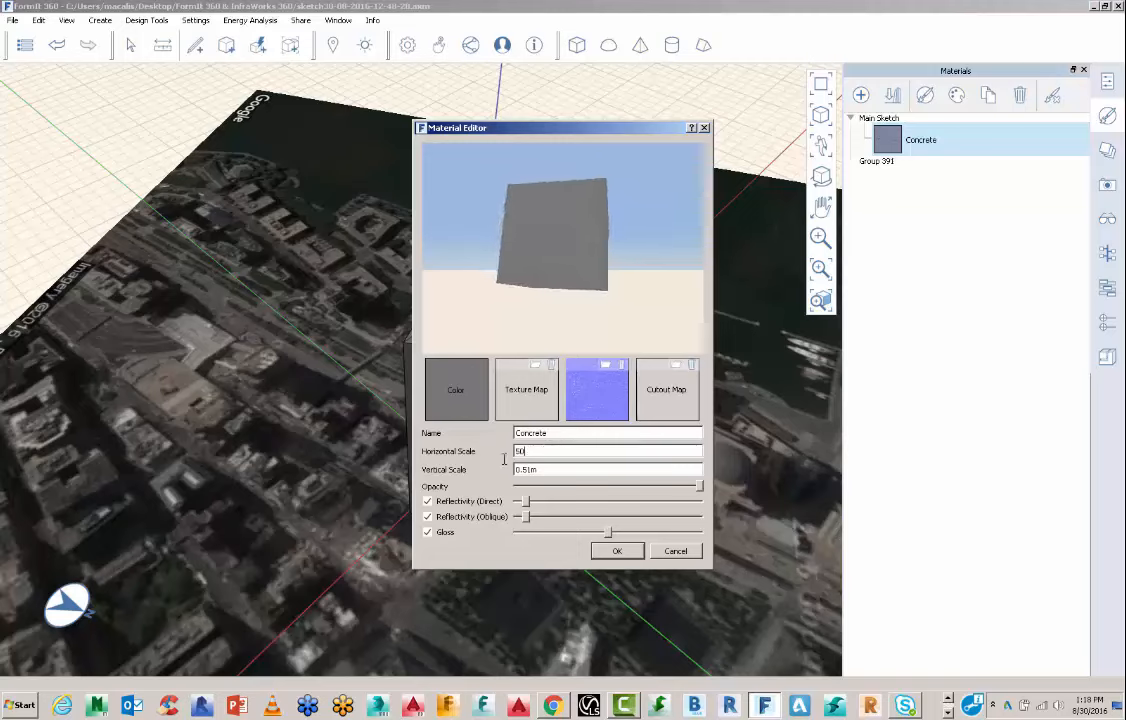
pyautogui.press('Tab')
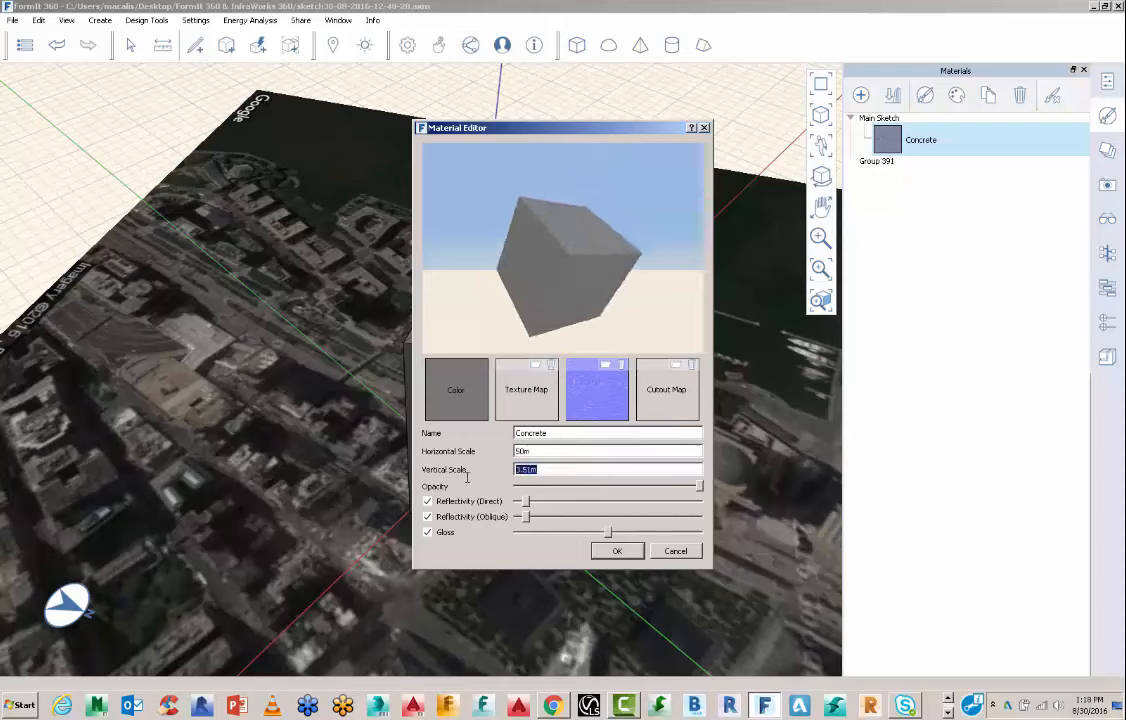
pyautogui.write('50m')
pyautogui.click(560, 451)
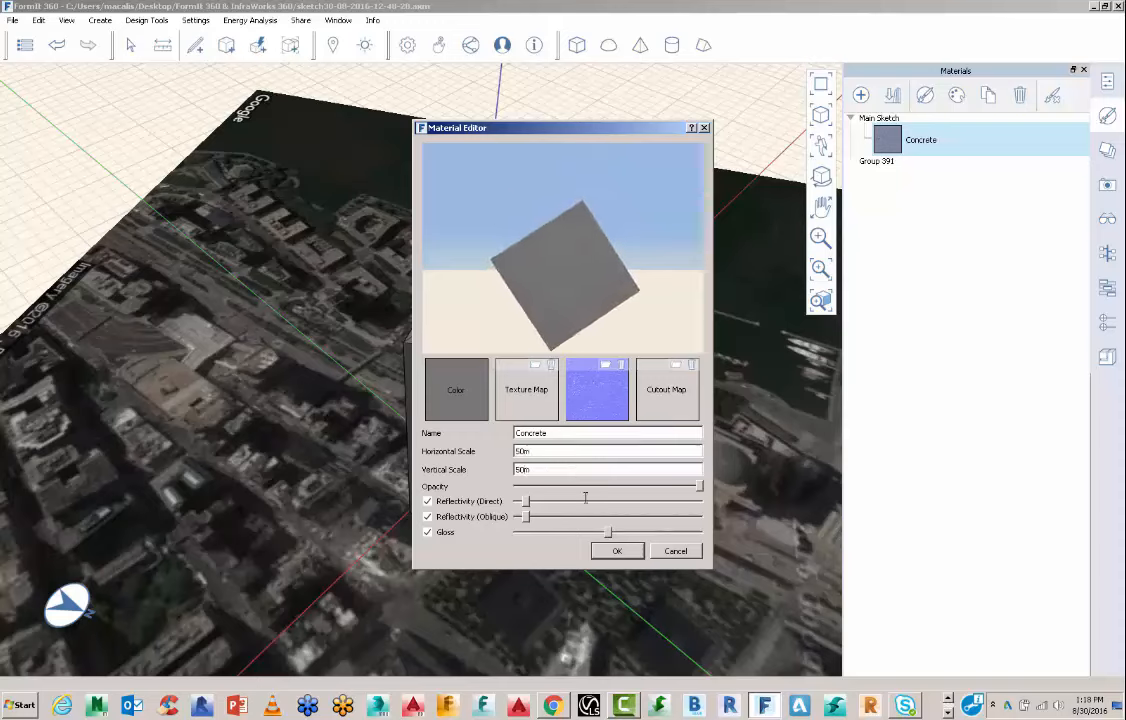
pyautogui.click(617, 551)
# Step: Import the Maple - Wild Berries material from the Hardwood category of the material library
pyautogui.scroll(6, 460, 359)
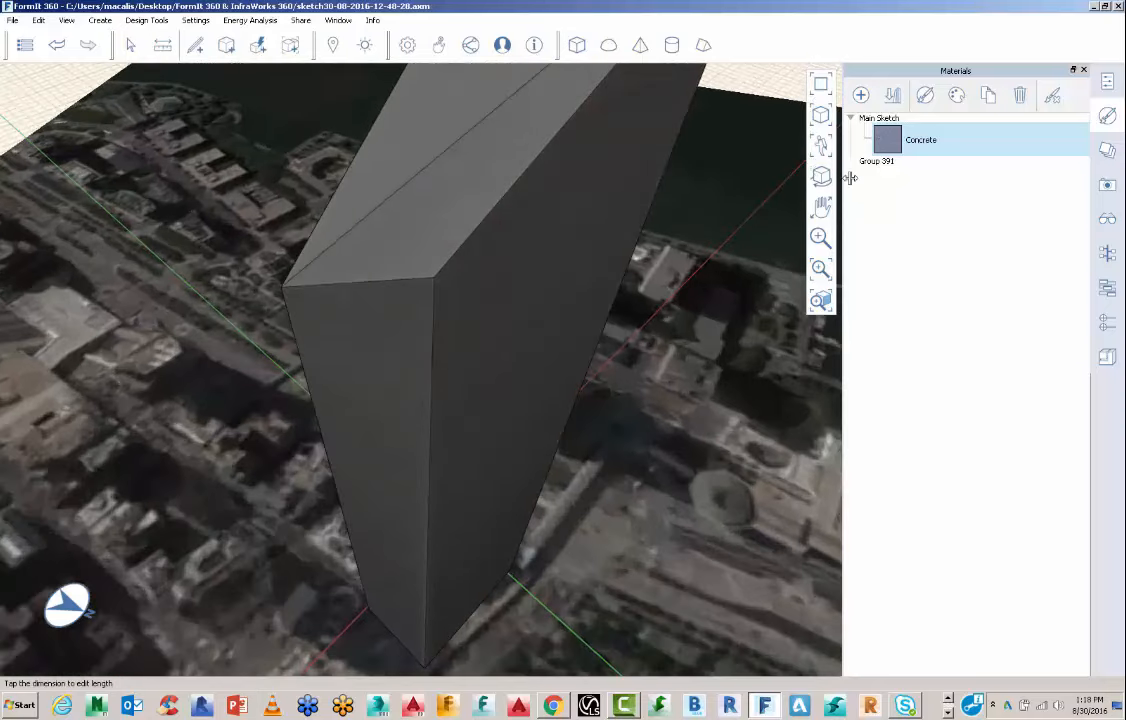
pyautogui.click(893, 96)
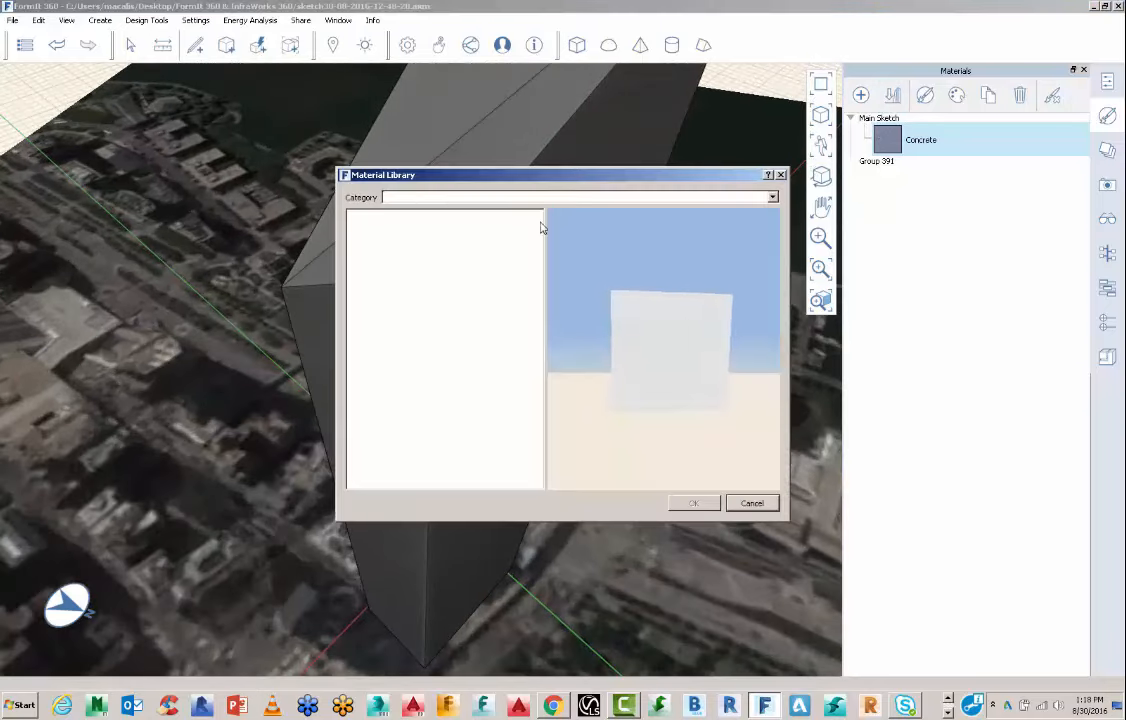
pyautogui.click(415, 197)
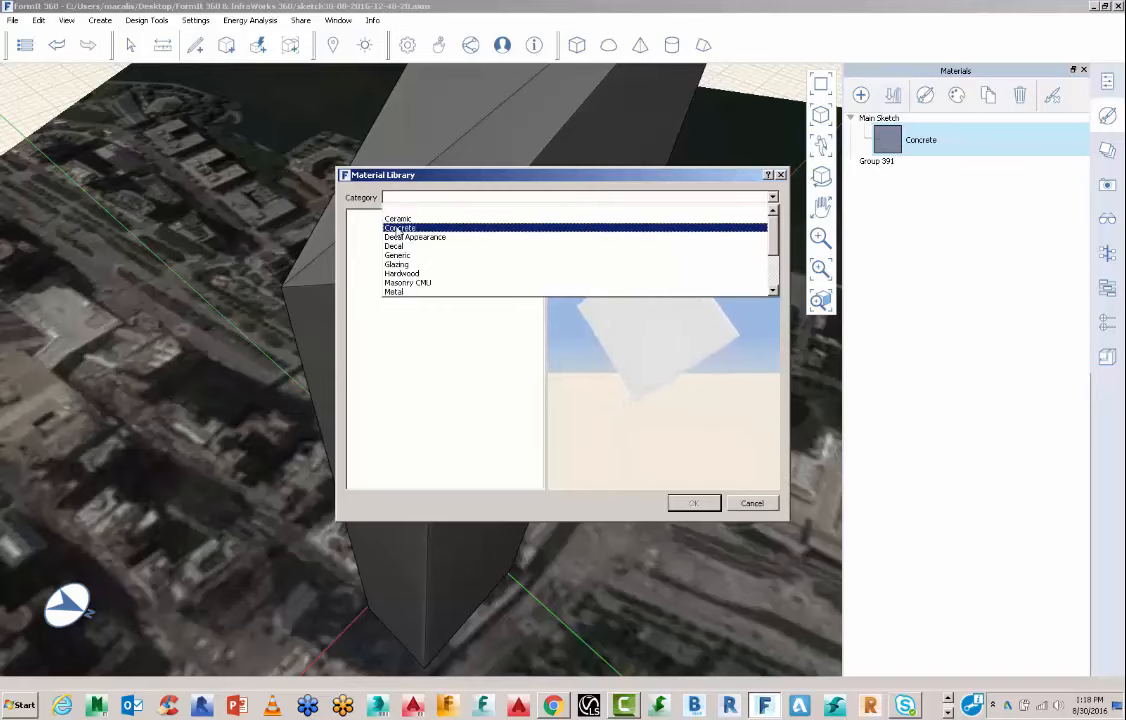
pyautogui.click(398, 229)
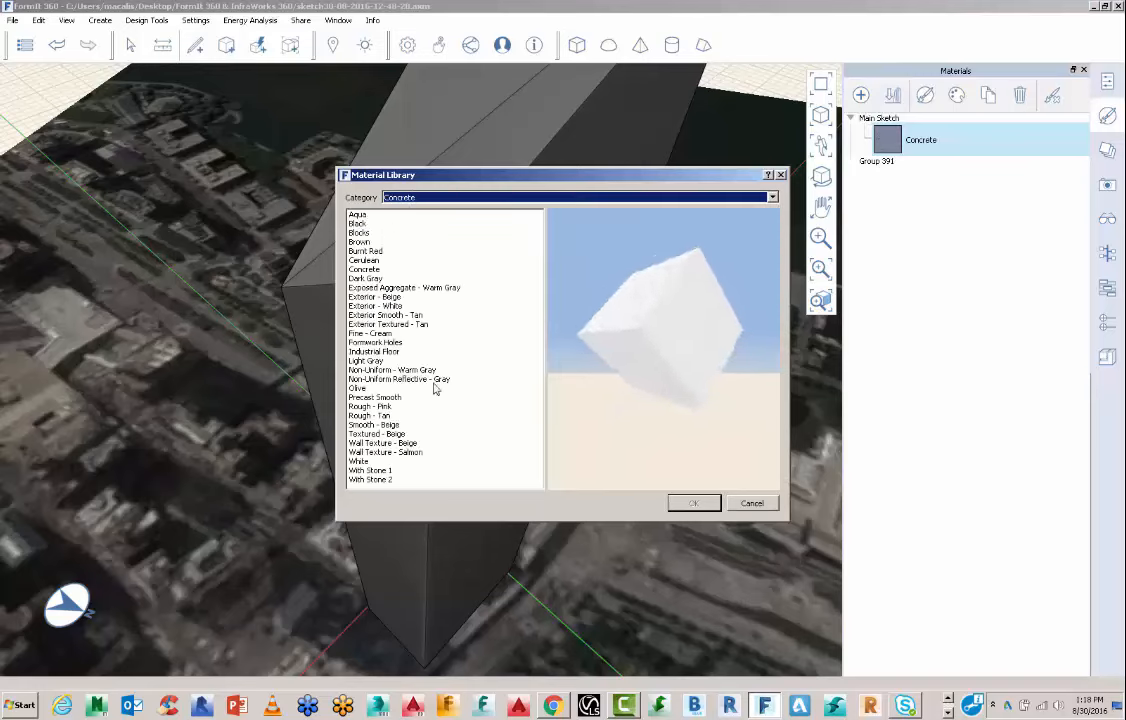
pyautogui.click(410, 197)
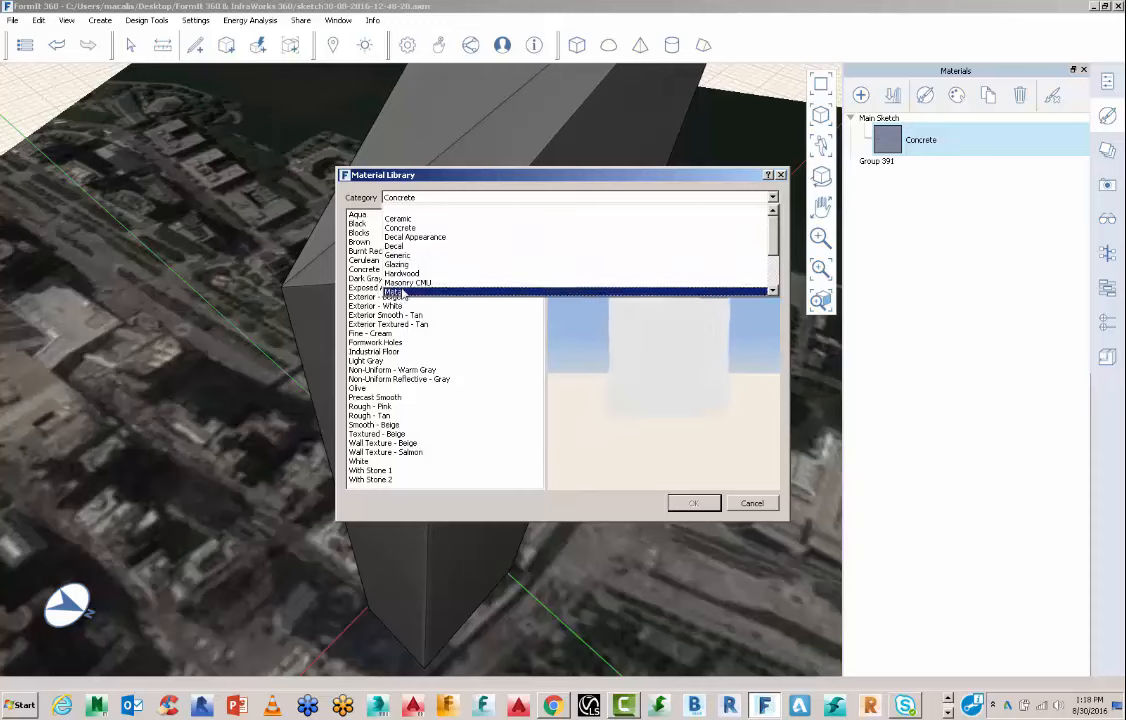
pyautogui.click(402, 274)
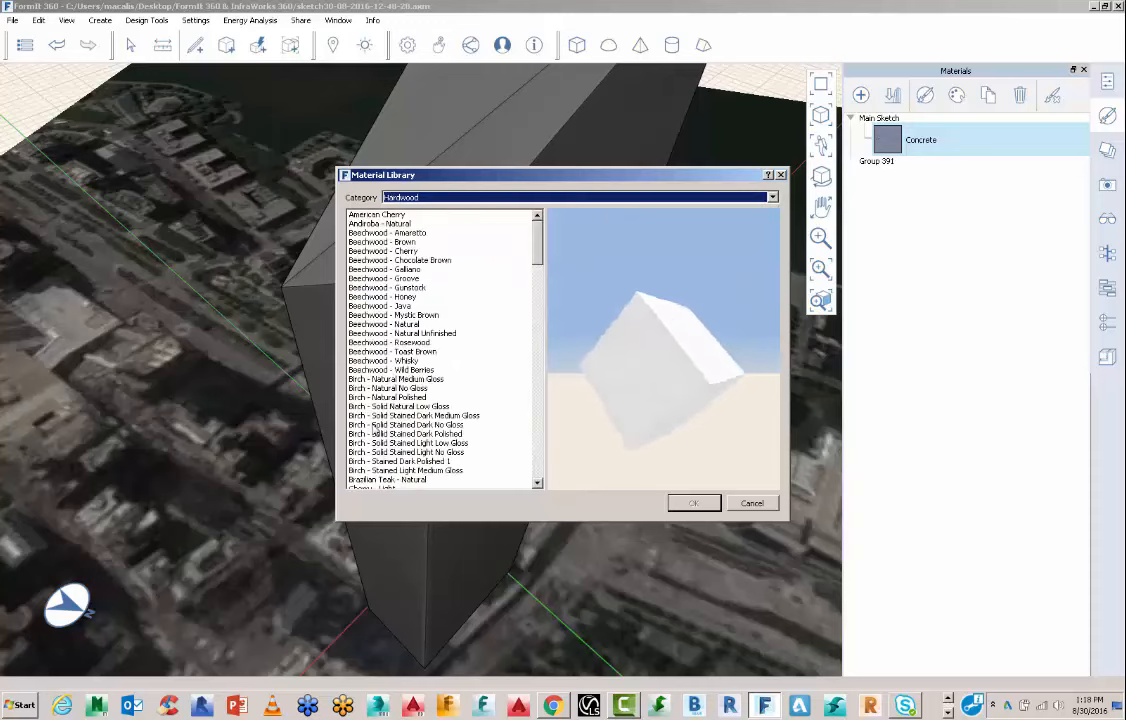
pyautogui.click(396, 380)
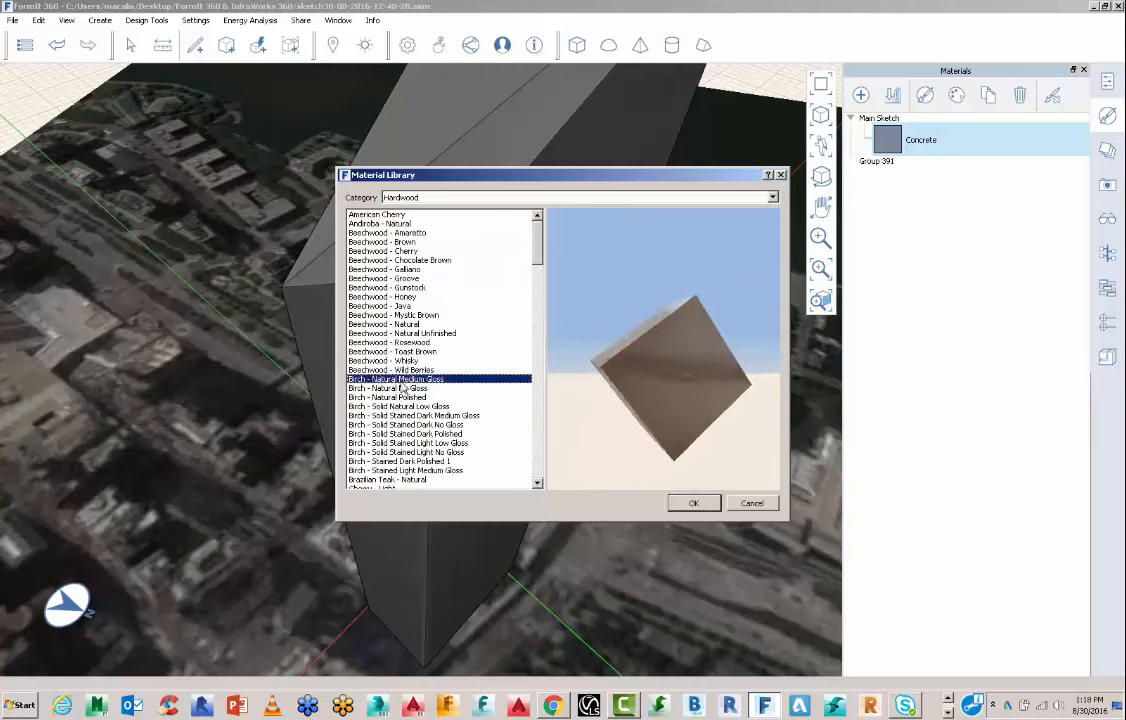
pyautogui.scroll(-4, 402, 387)
pyautogui.scroll(-2, 402, 387)
pyautogui.scroll(-8, 390, 350)
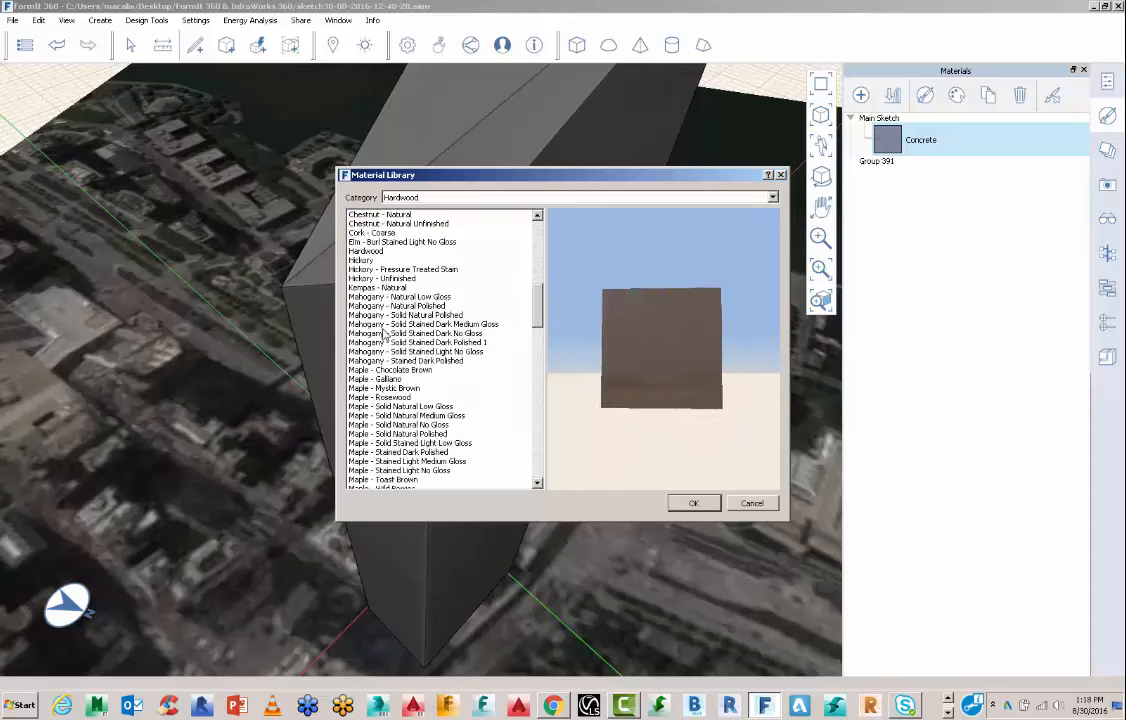
pyautogui.click(388, 279)
pyautogui.scroll(-4, 382, 360)
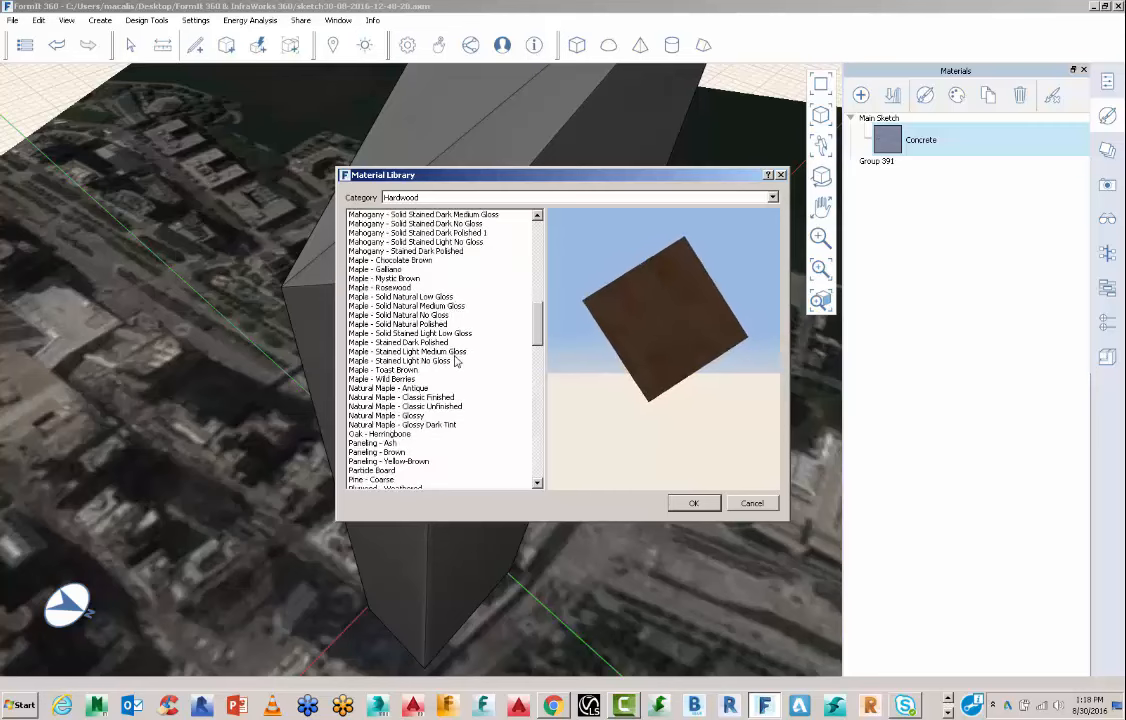
pyautogui.click(381, 380)
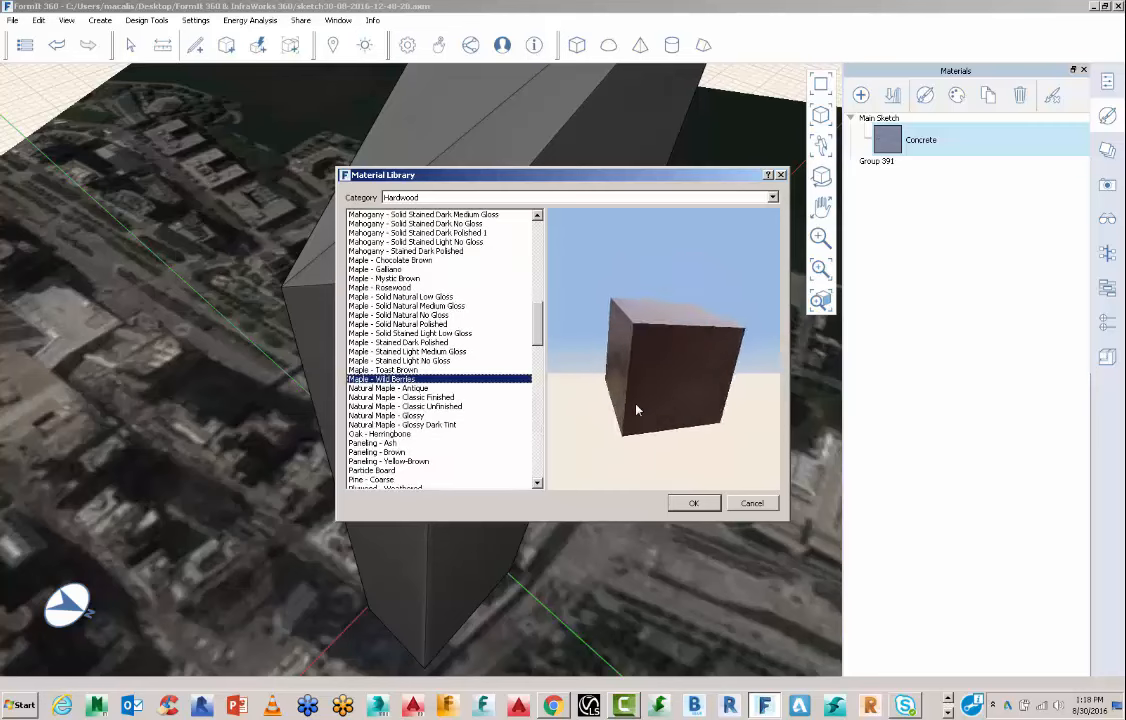
pyautogui.click(693, 503)
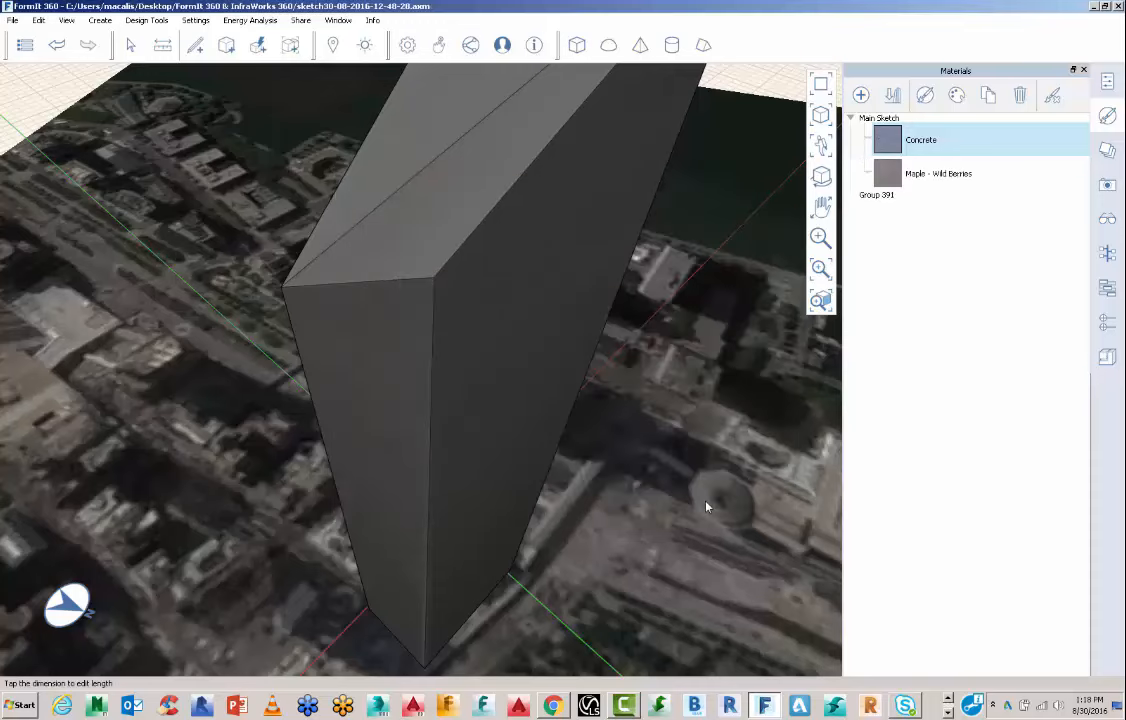
# Step: Set the Maple - Wild Berries material's horizontal and vertical scale to 50 m
pyautogui.click(883, 148)
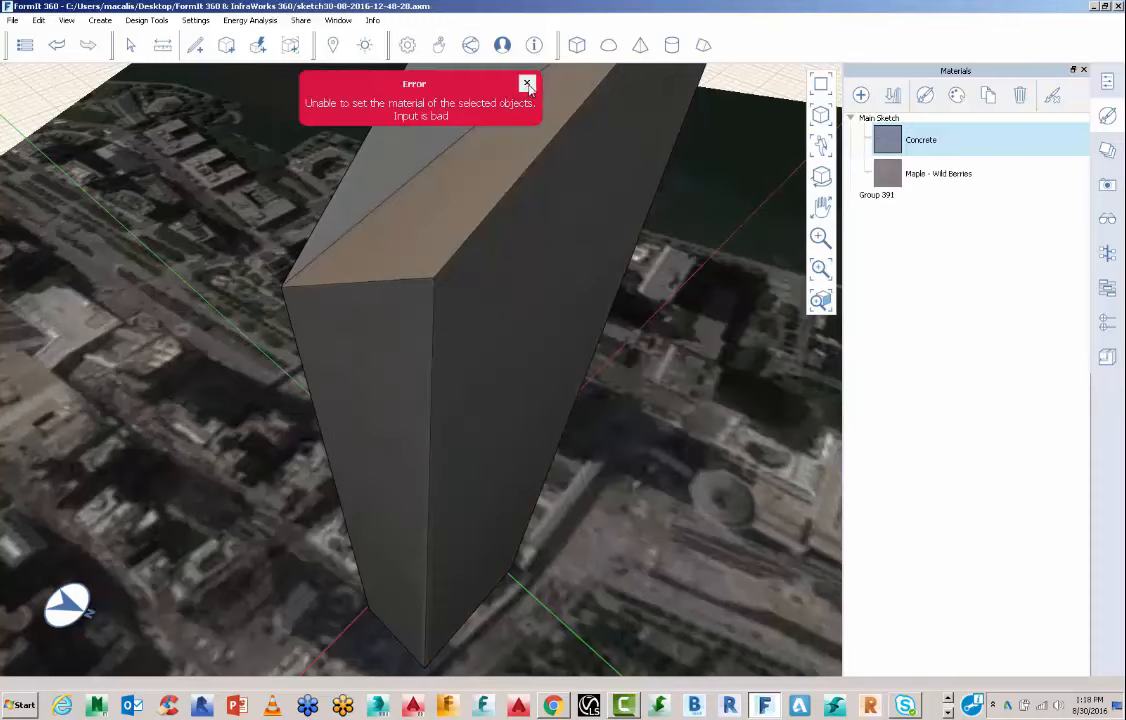
pyautogui.click(527, 83)
pyautogui.click(890, 173)
pyautogui.rightClick(892, 176)
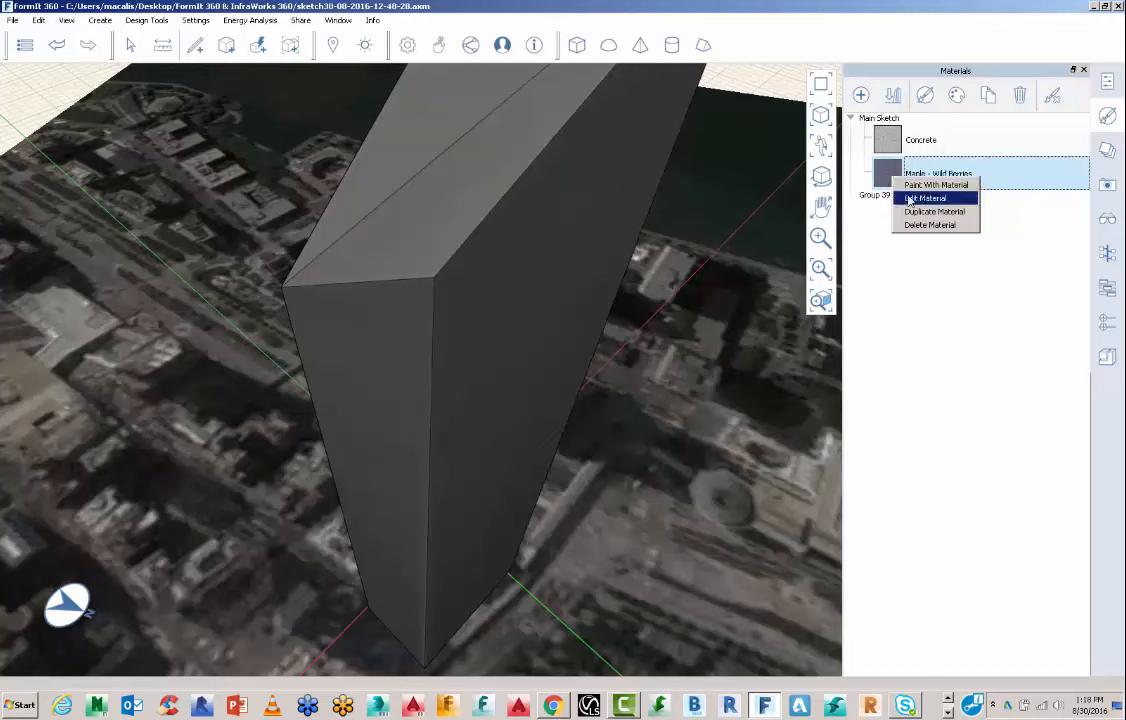
pyautogui.click(924, 198)
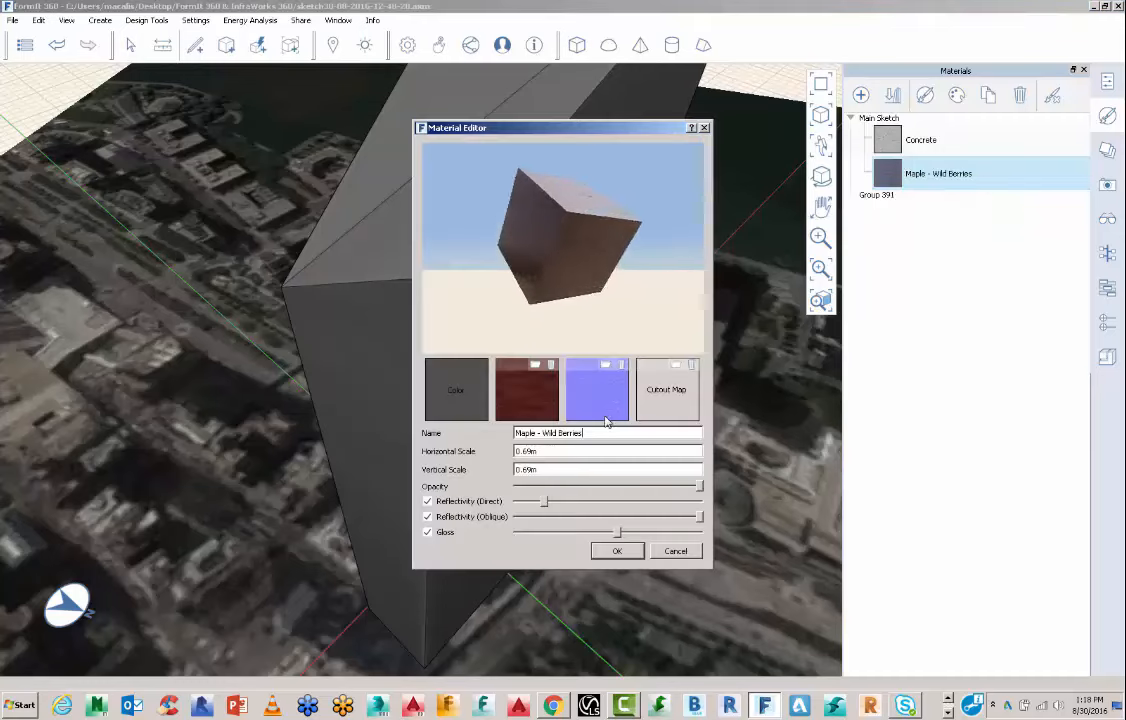
pyautogui.moveTo(542, 452); pyautogui.dragTo(488, 456)
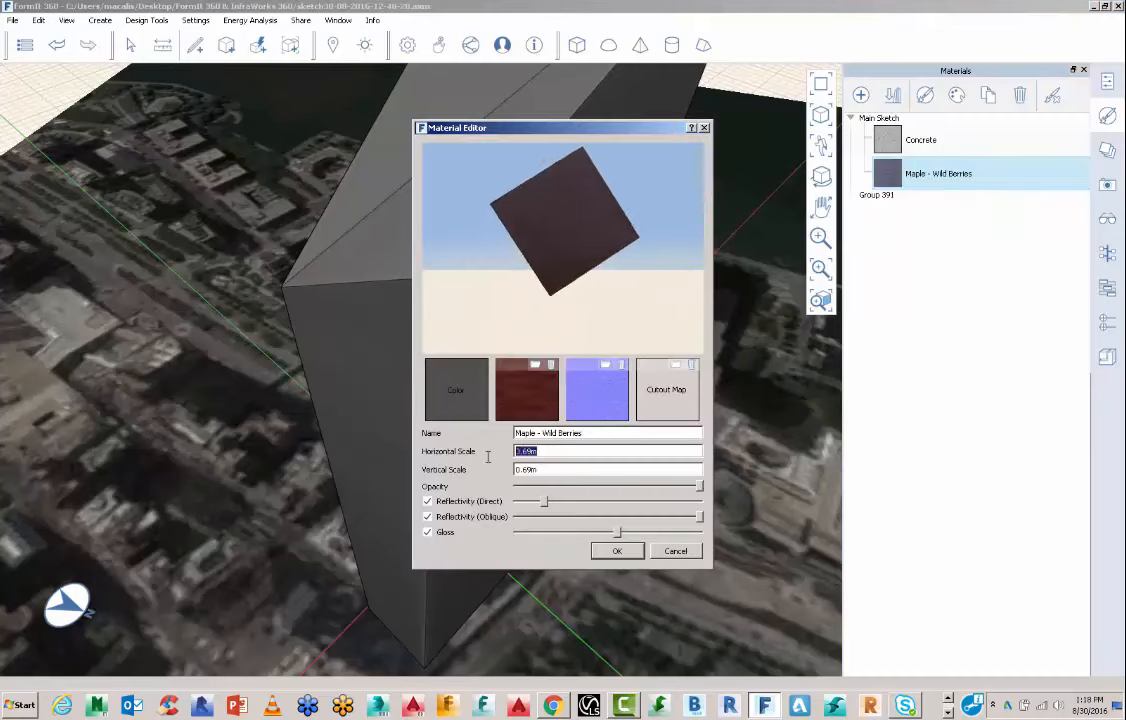
pyautogui.write('50m')
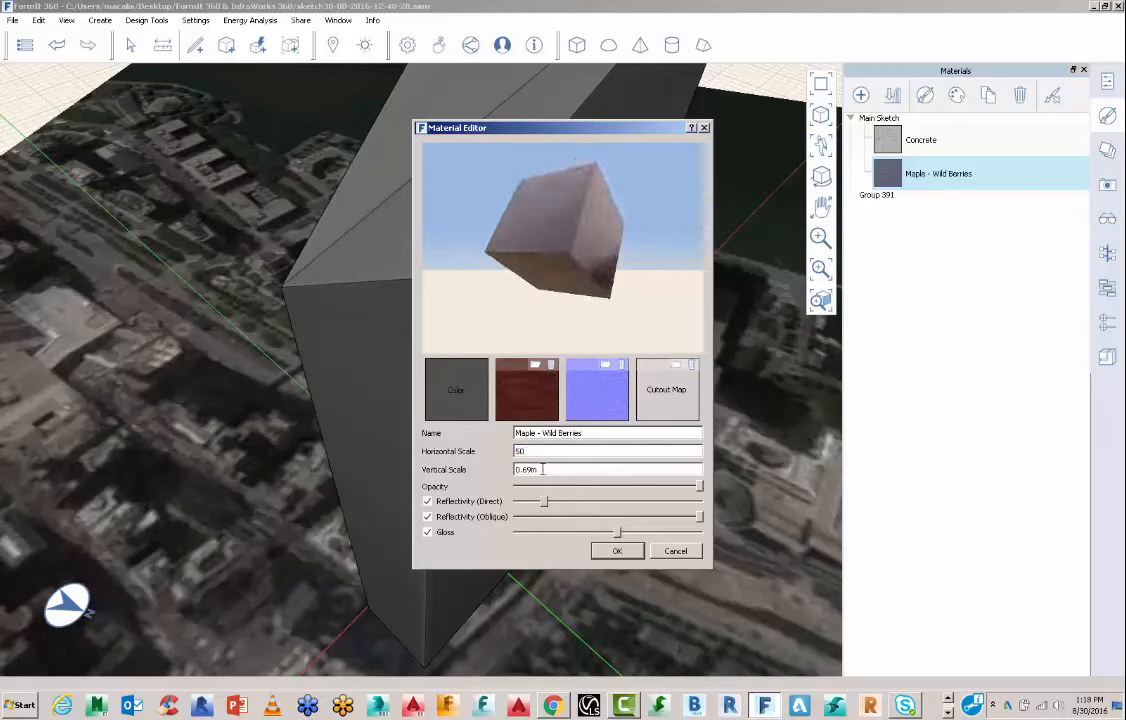
pyautogui.press('Tab')
pyautogui.write('50')
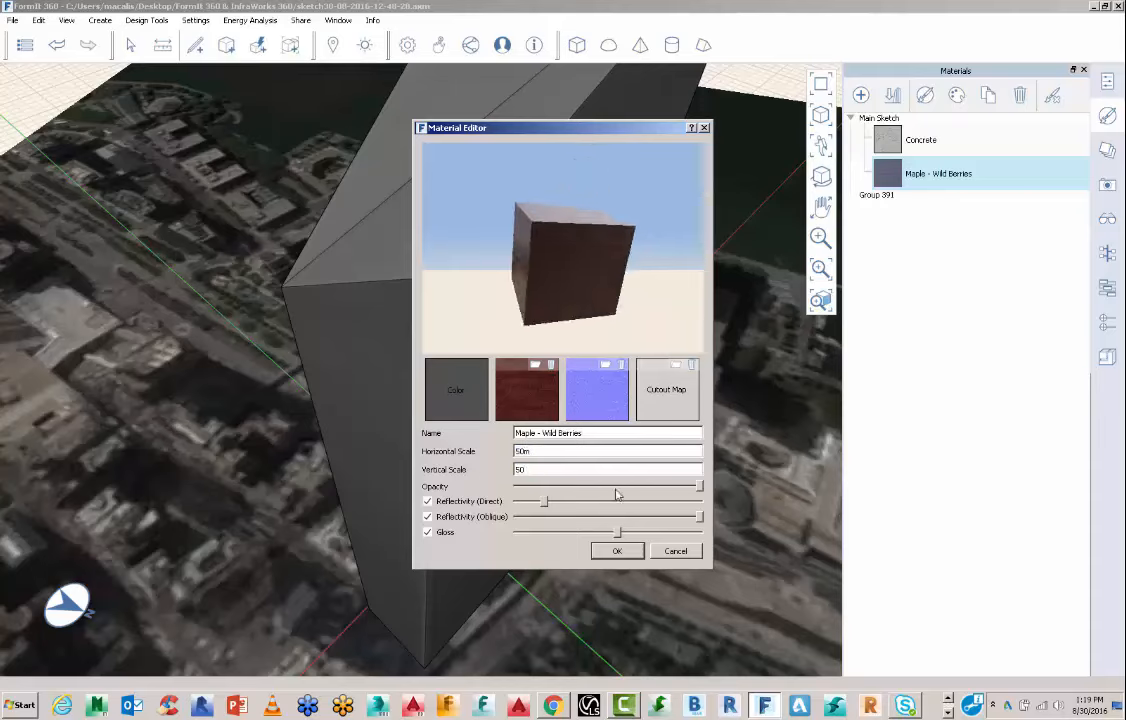
pyautogui.click(615, 552)
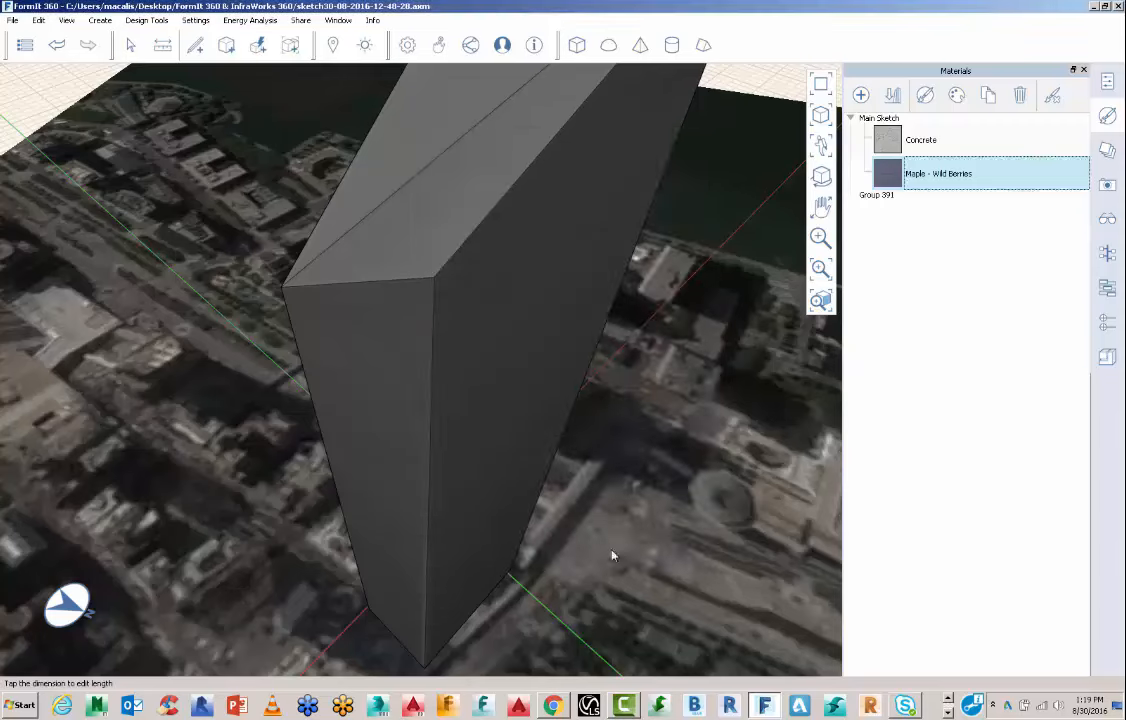
# Step: Paint one side face of the tower with Maple - Wild Berries, and extend the material to the entire tower
pyautogui.rightClick(886, 176)
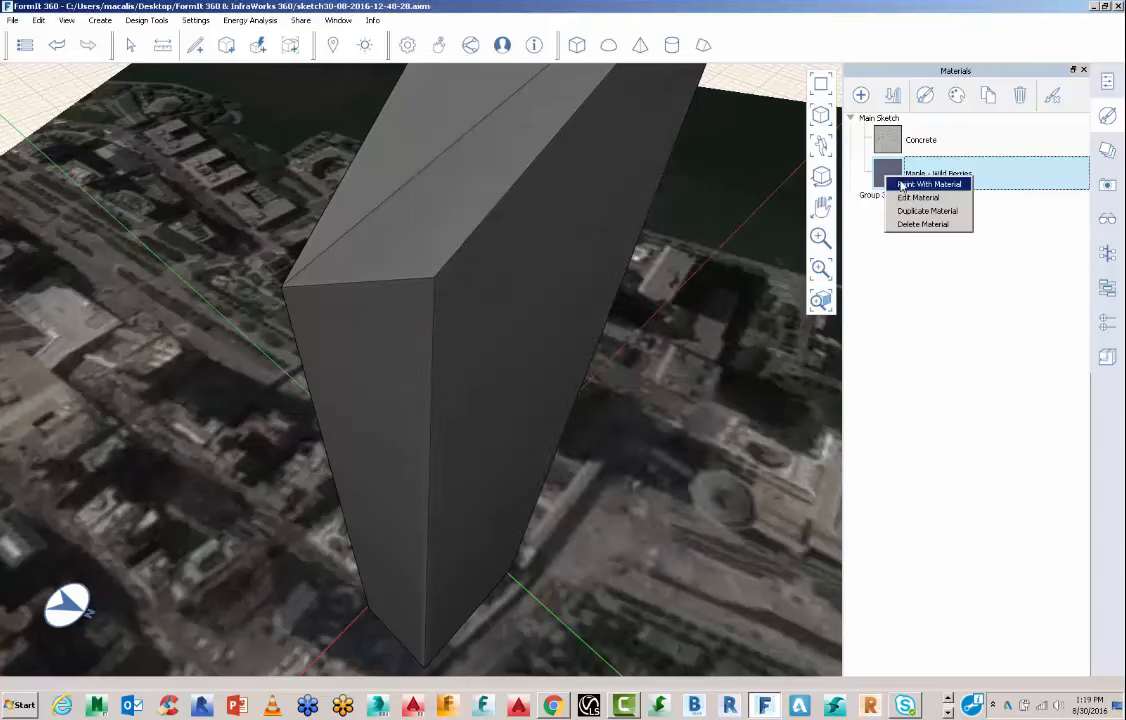
pyautogui.click(905, 182)
pyautogui.click(557, 272)
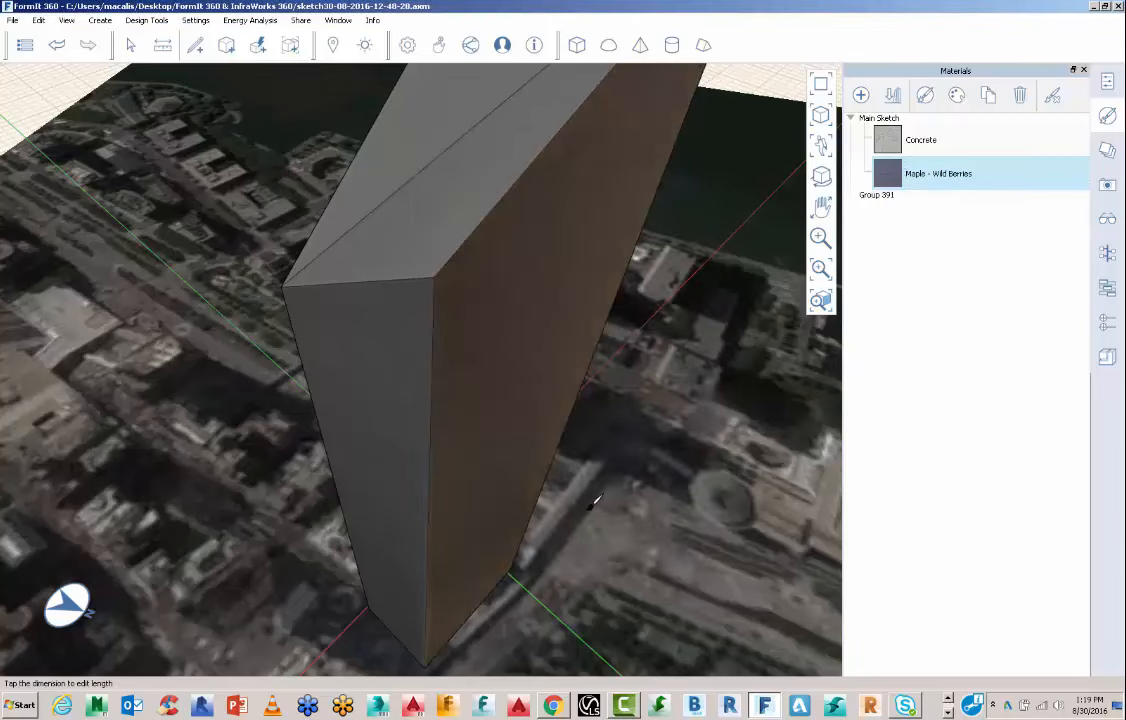
pyautogui.moveTo(593, 527); pyautogui.dragTo(507, 410, button='middle')
pyautogui.doubleClick(505, 415)
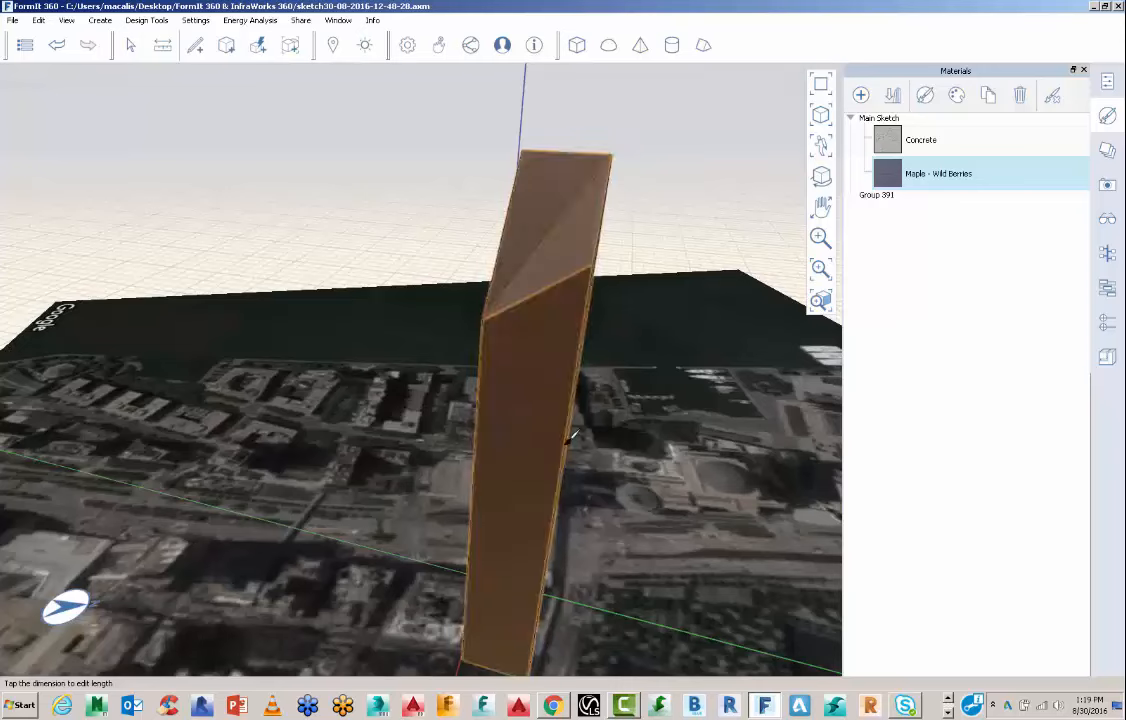
pyautogui.moveTo(654, 489)
pyautogui.mouseDown(button='middle')
pyautogui.moveTo(764, 498)
pyautogui.moveTo(732, 498)
pyautogui.mouseUp(button='middle')
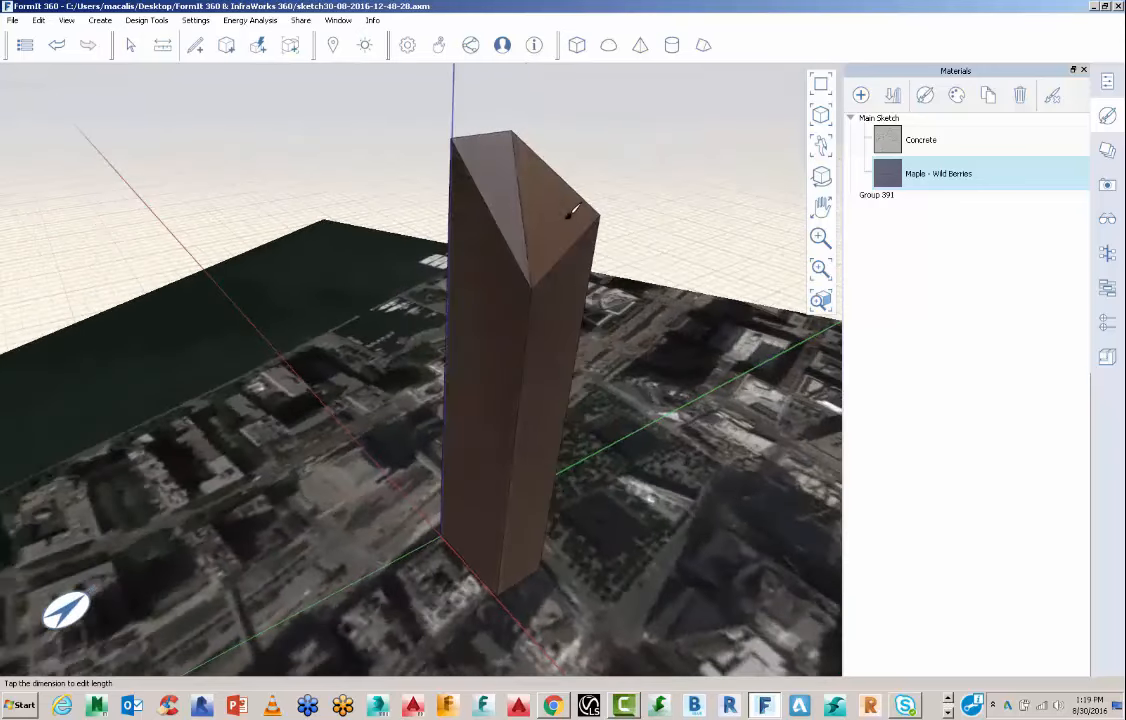
# Step: Set the sun and shadow study to September 13 at 14:54 and view the tower's cast shadow
pyautogui.click(363, 46)
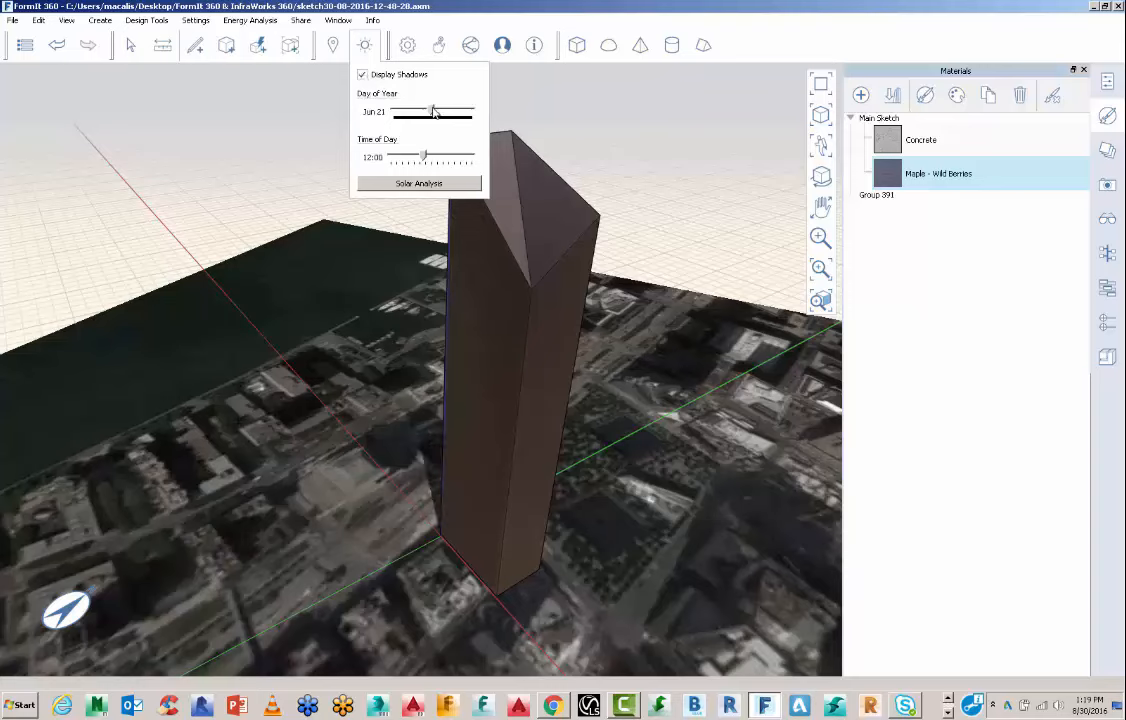
pyautogui.moveTo(433, 111); pyautogui.dragTo(451, 111)
pyautogui.moveTo(430, 157); pyautogui.dragTo(443, 155)
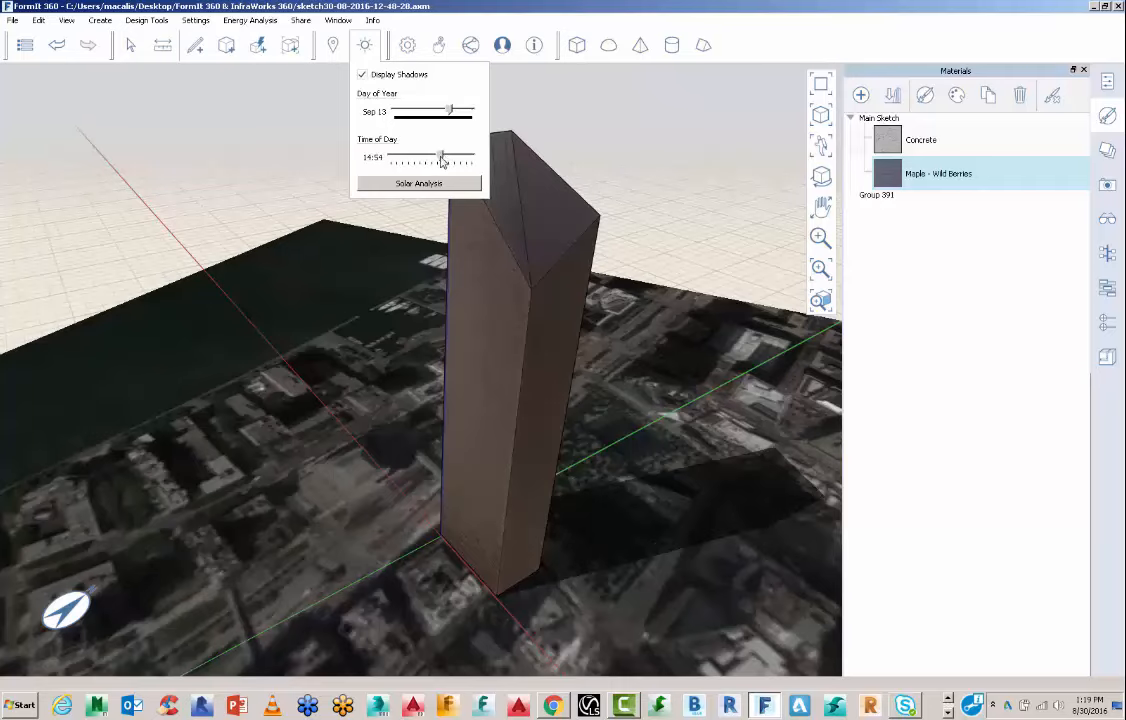
pyautogui.click(537, 95)
pyautogui.moveTo(657, 377); pyautogui.dragTo(705, 437, button='middle')
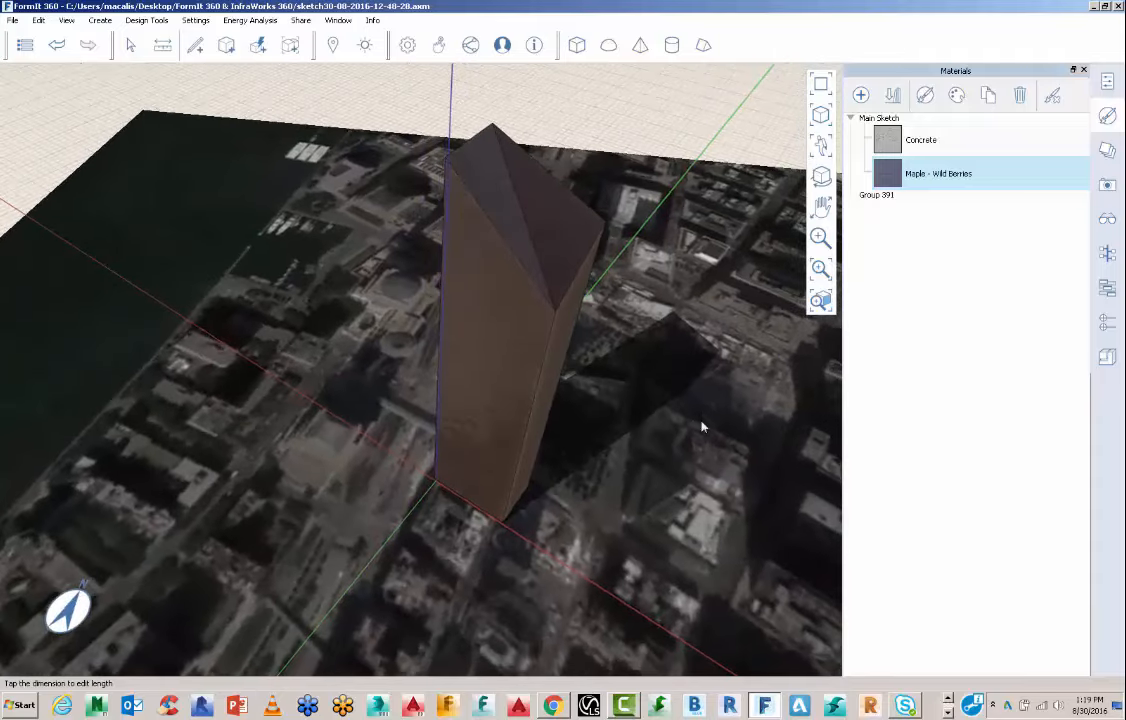
pyautogui.click(24, 47)
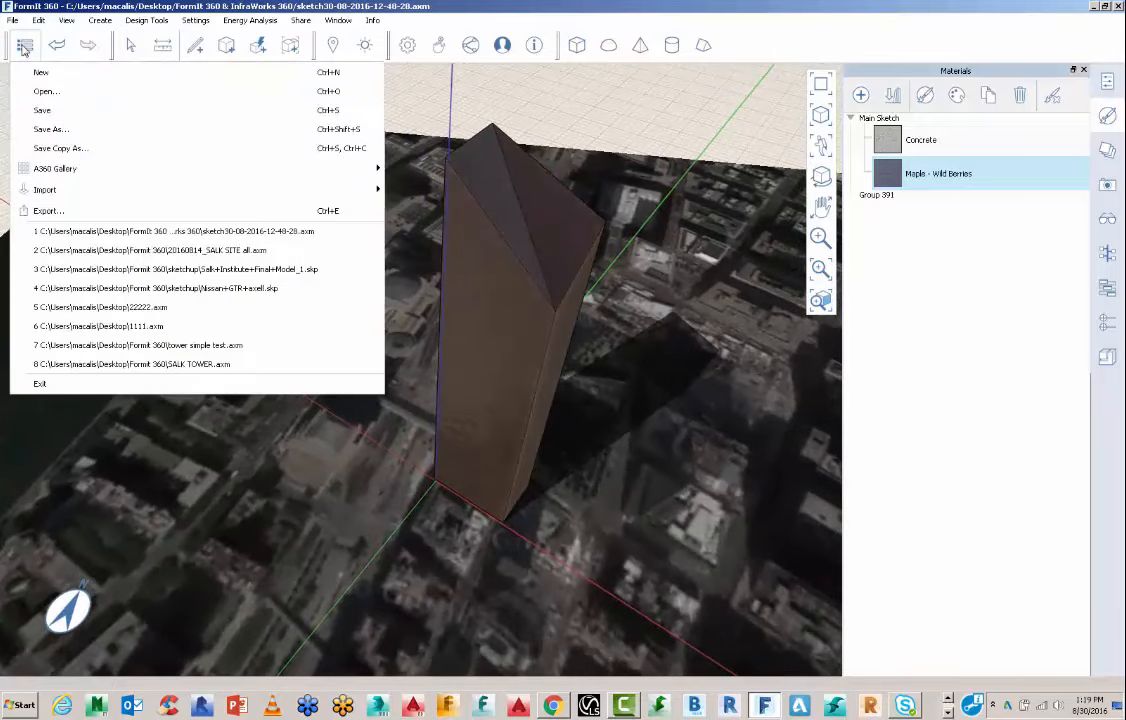
pyautogui.click(45, 186)
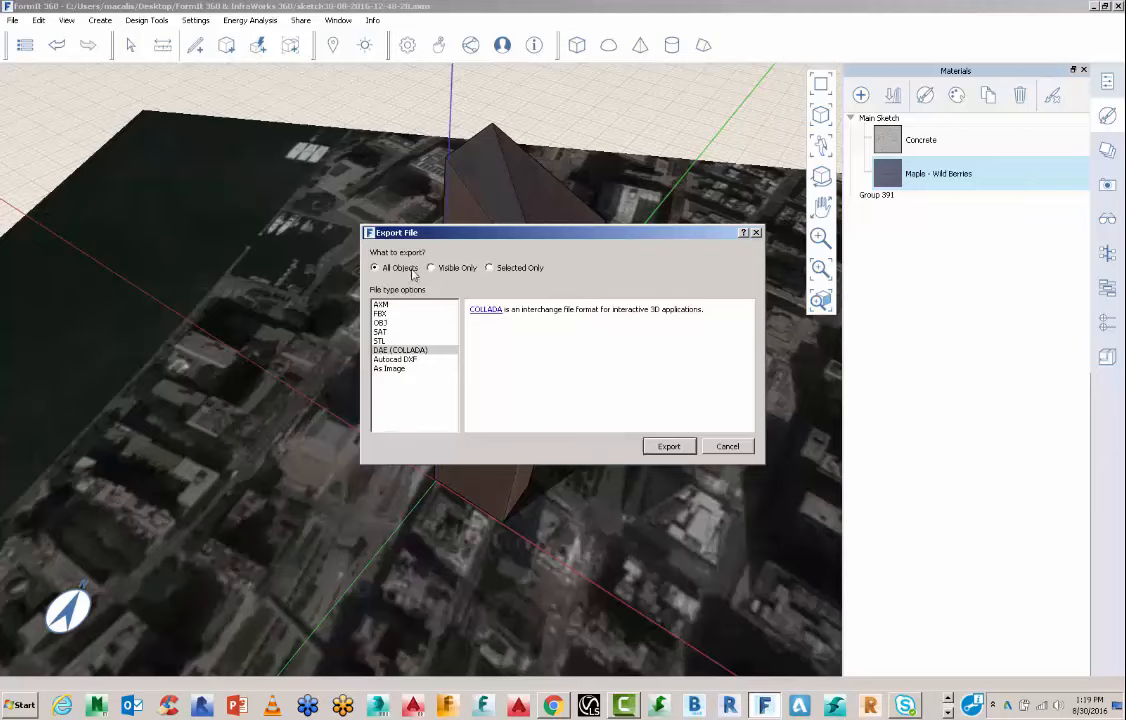
pyautogui.click(380, 314)
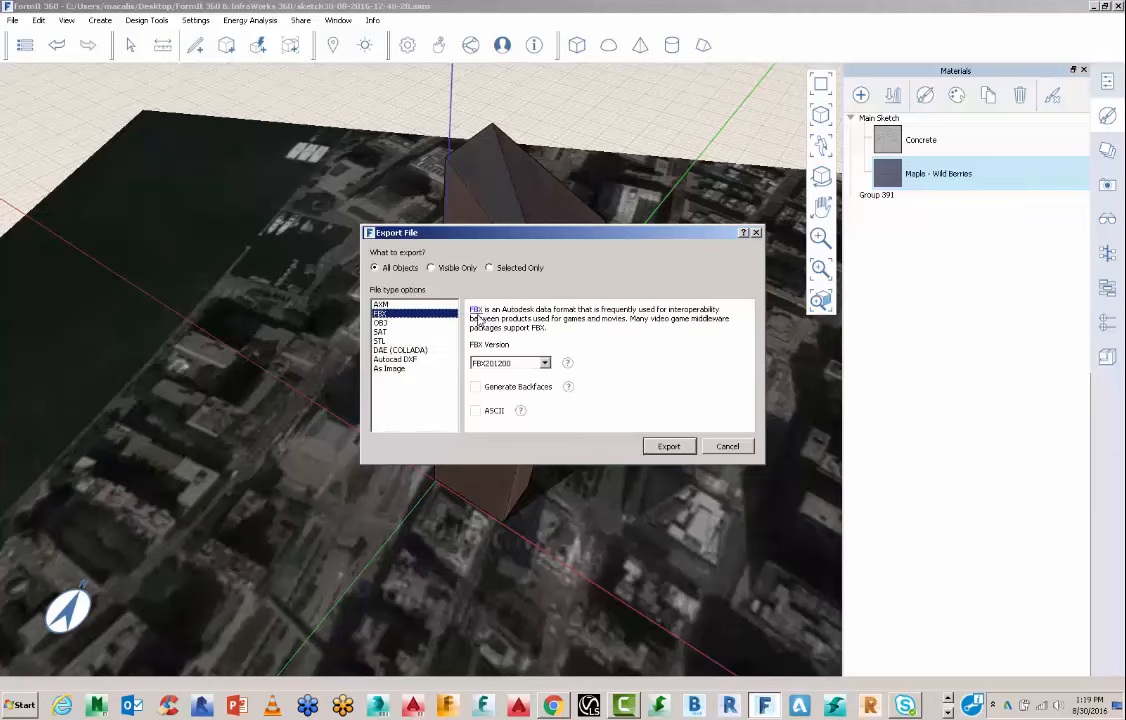
pyautogui.click(380, 323)
pyautogui.click(419, 352)
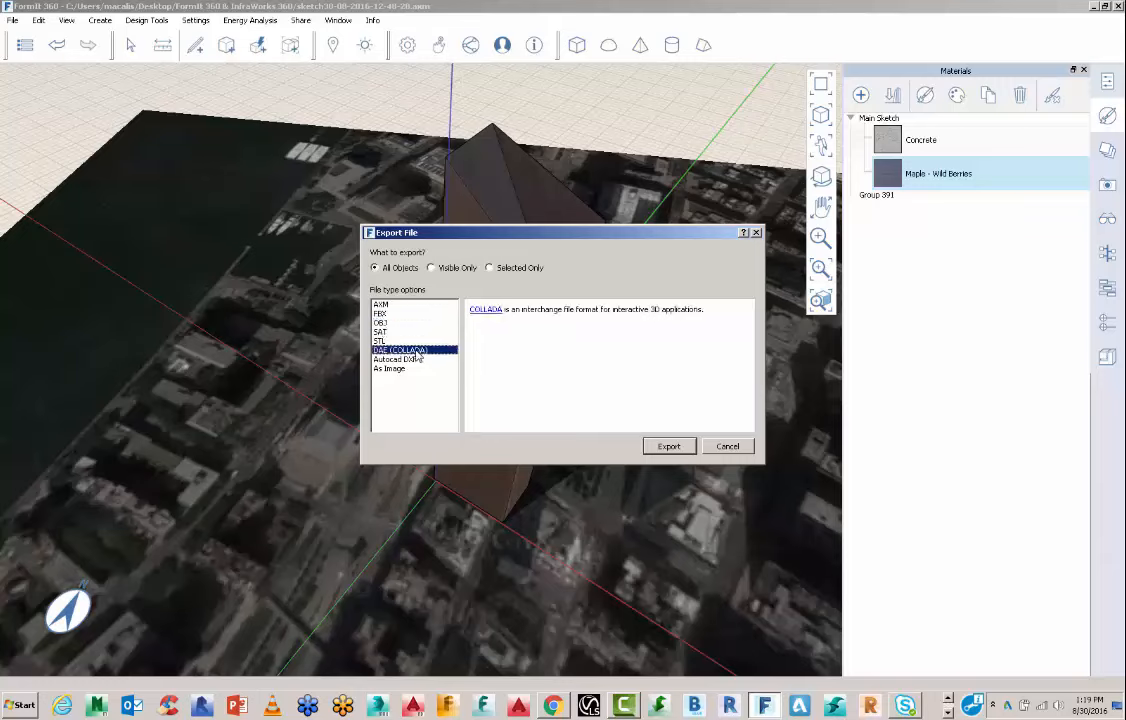
pyautogui.click(381, 323)
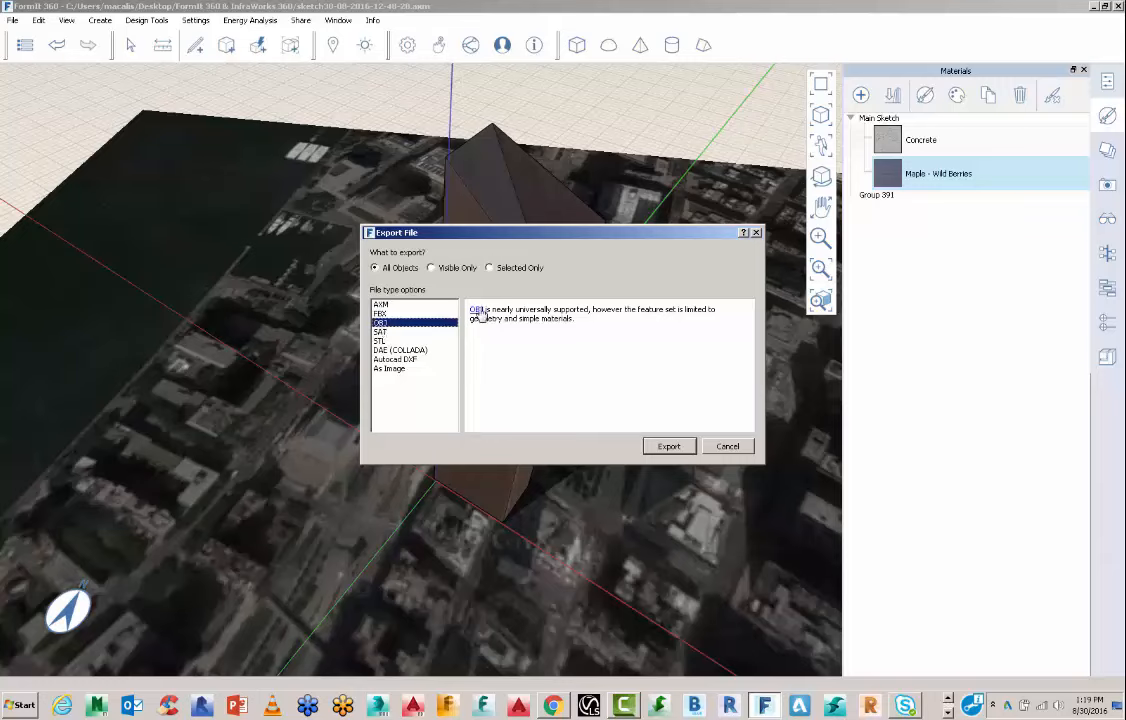
pyautogui.click(669, 447)
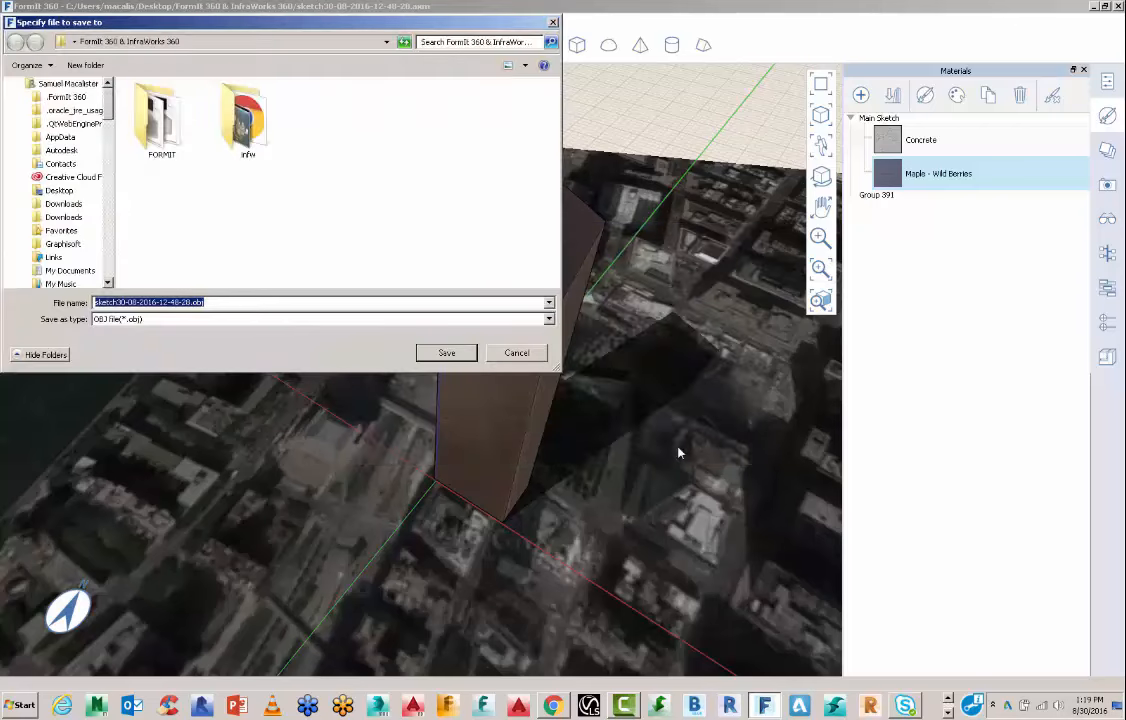
pyautogui.doubleClick(160, 144)
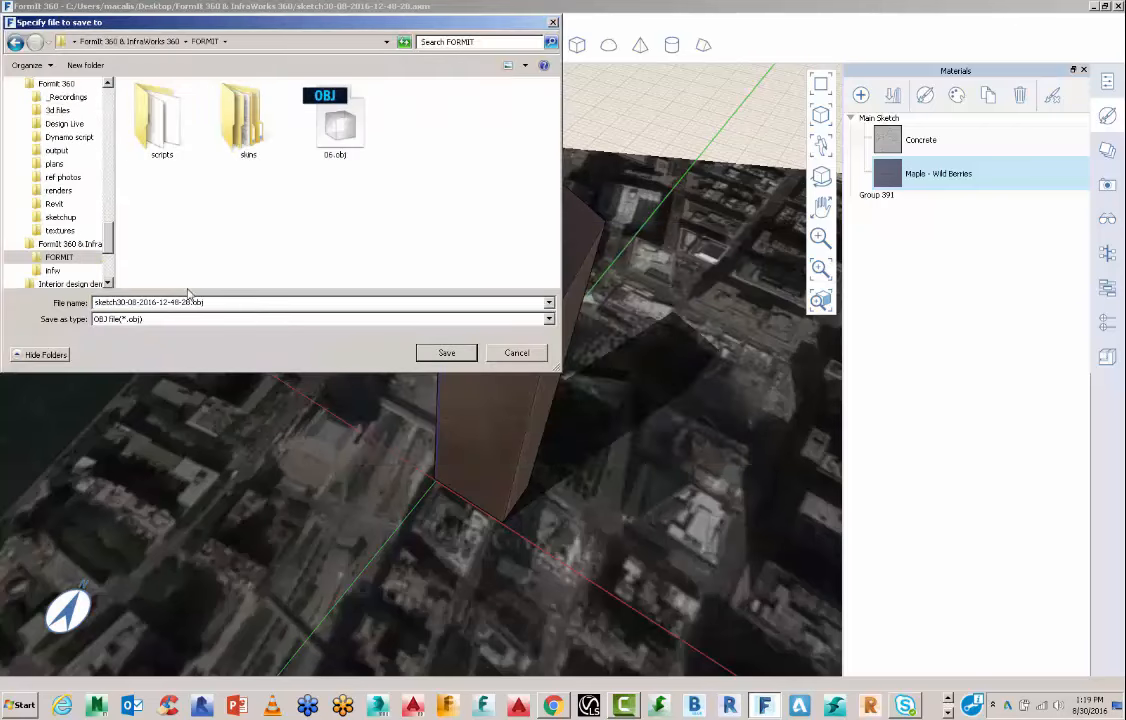
pyautogui.click(446, 354)
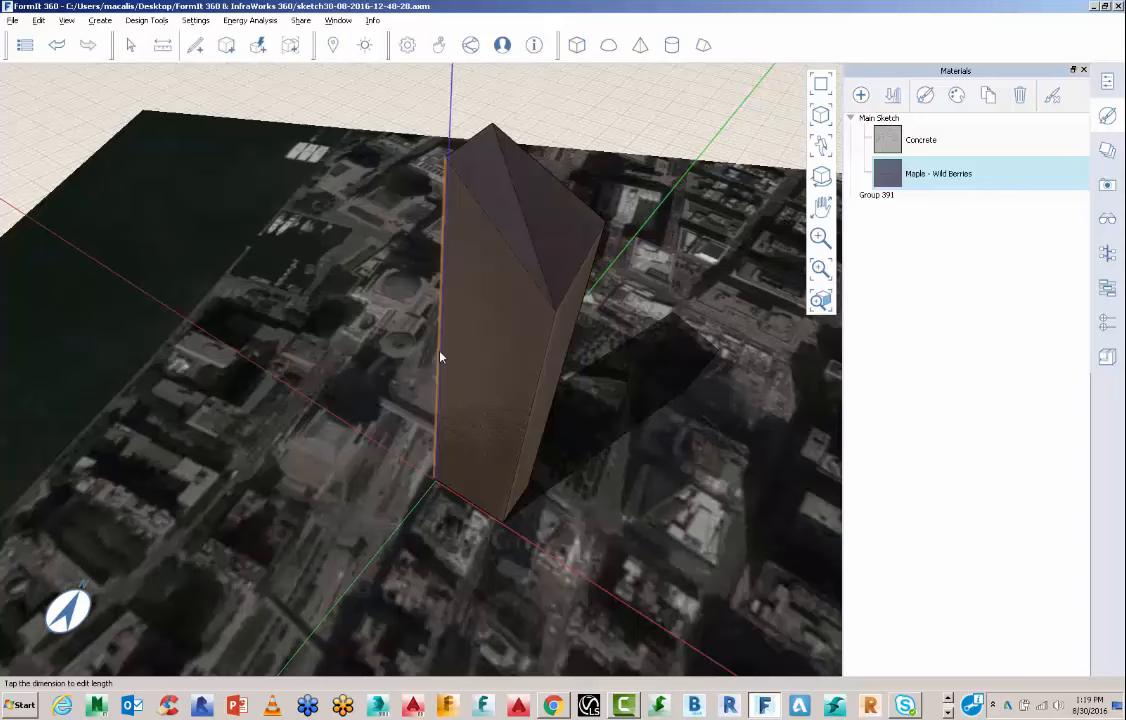
pyautogui.hotkey('alt', 'Tab')
pyautogui.hotkey('alt', 'Tab')
pyautogui.hotkey('alt', 'Tab')
pyautogui.hotkey('alt', 'Tab')
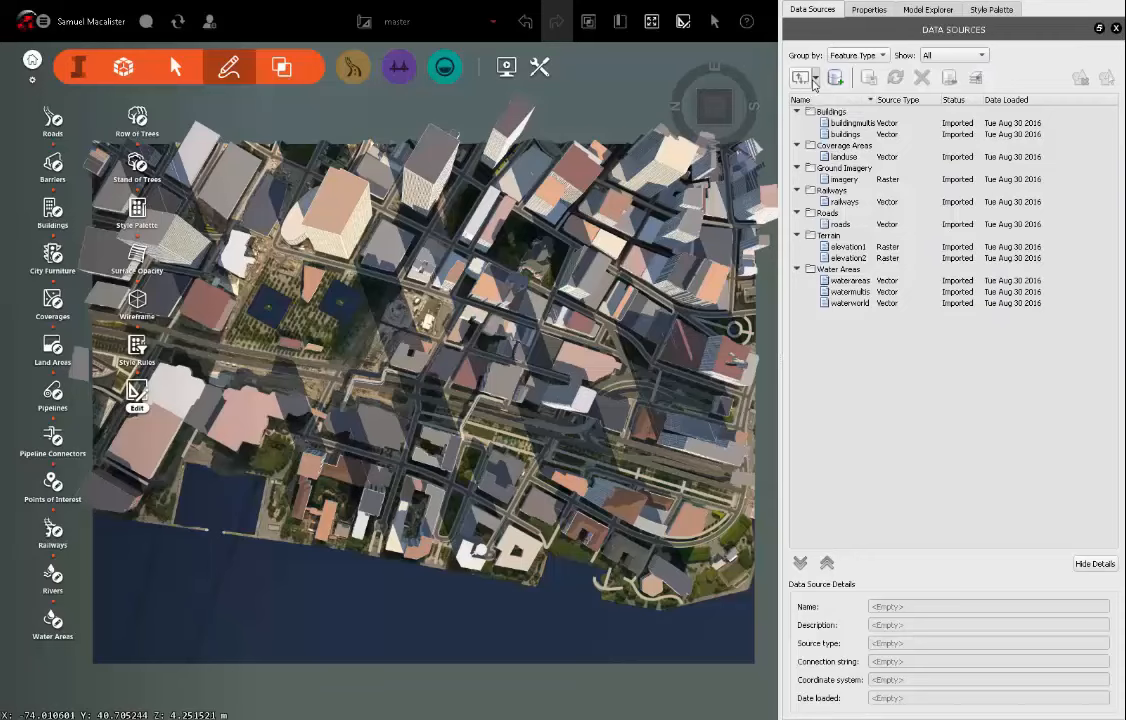
pyautogui.click(815, 79)
pyautogui.click(815, 99)
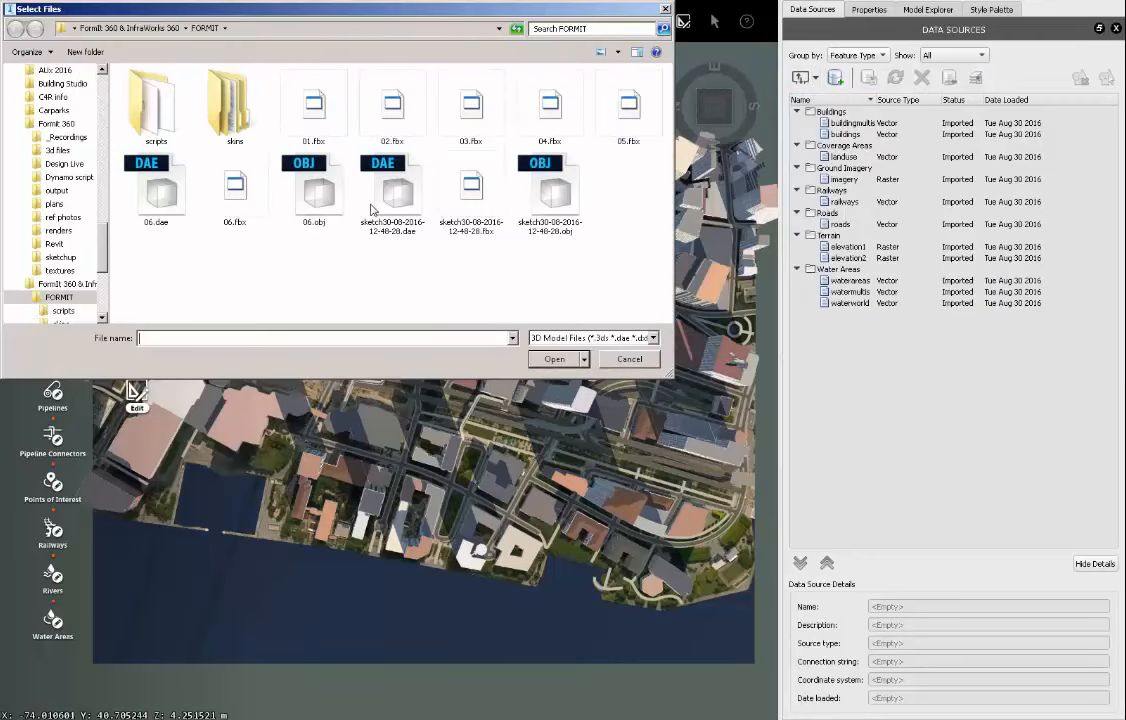
pyautogui.click(563, 204)
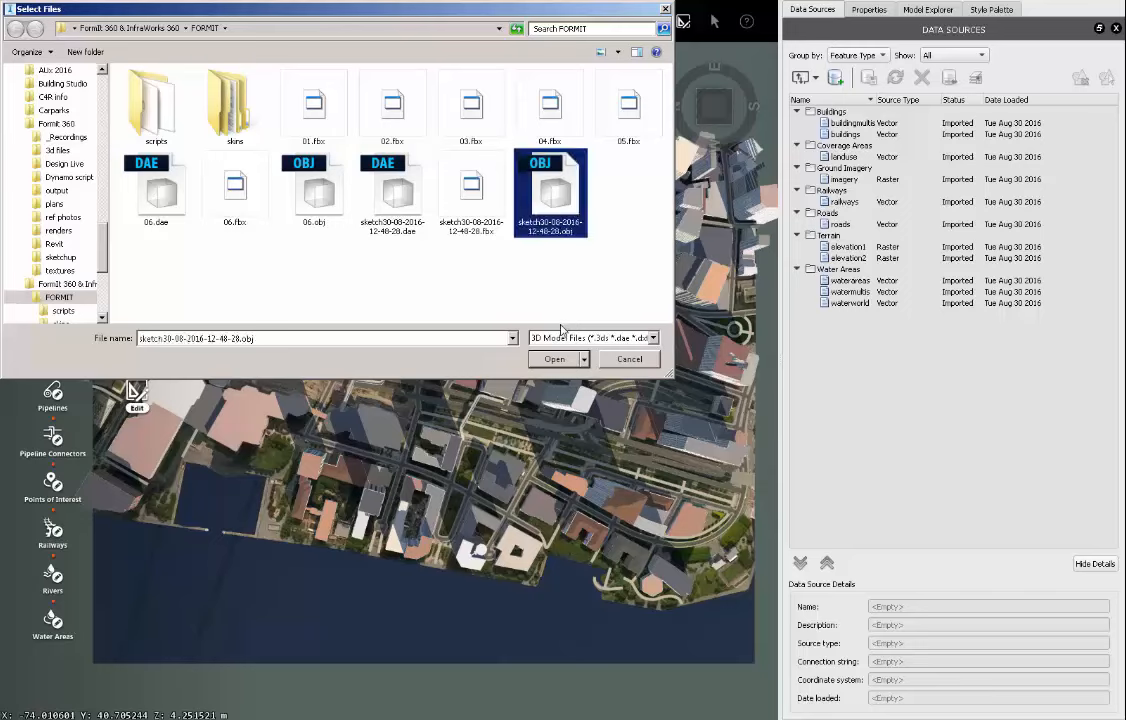
pyautogui.click(590, 338)
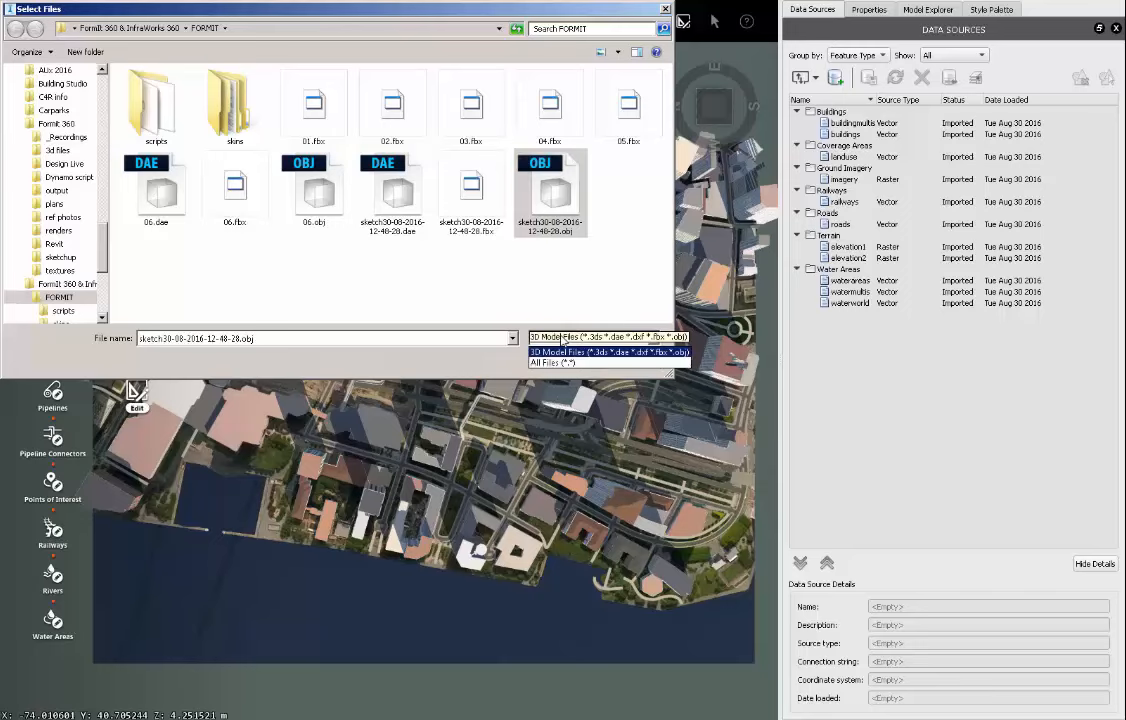
pyautogui.click(565, 351)
pyautogui.click(557, 359)
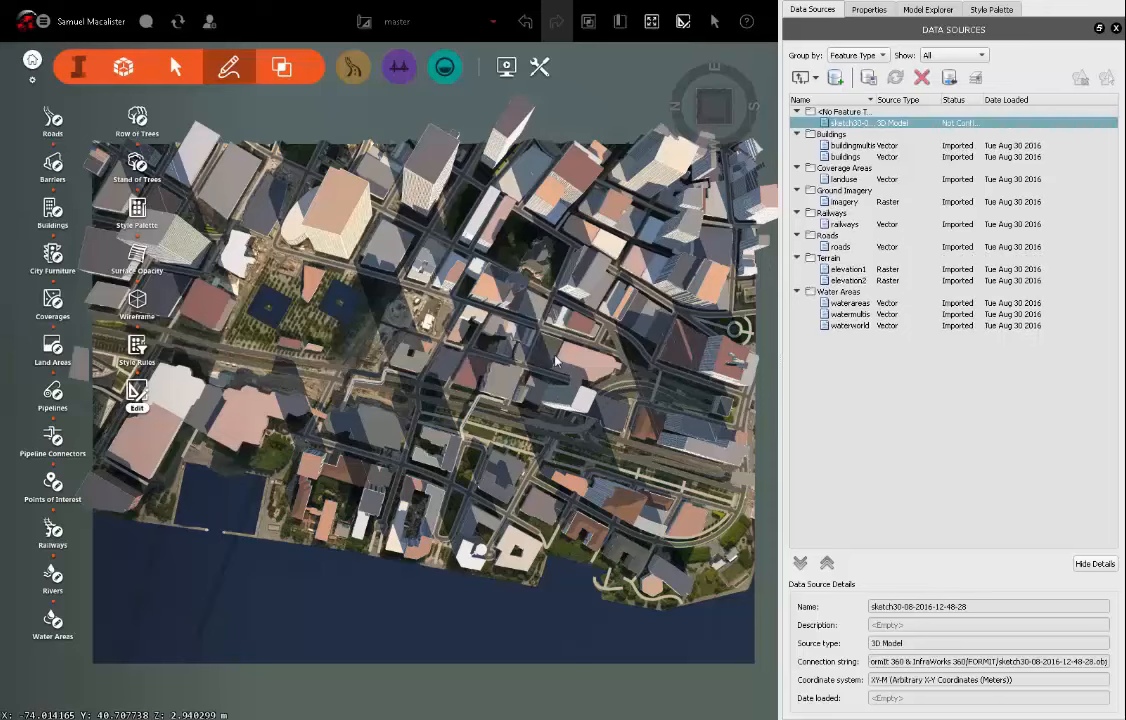
# Step: Configure the added sketch data source as type Buildings and check the tower in its 3D model preview
pyautogui.doubleClick(855, 122)
pyautogui.click(633, 117)
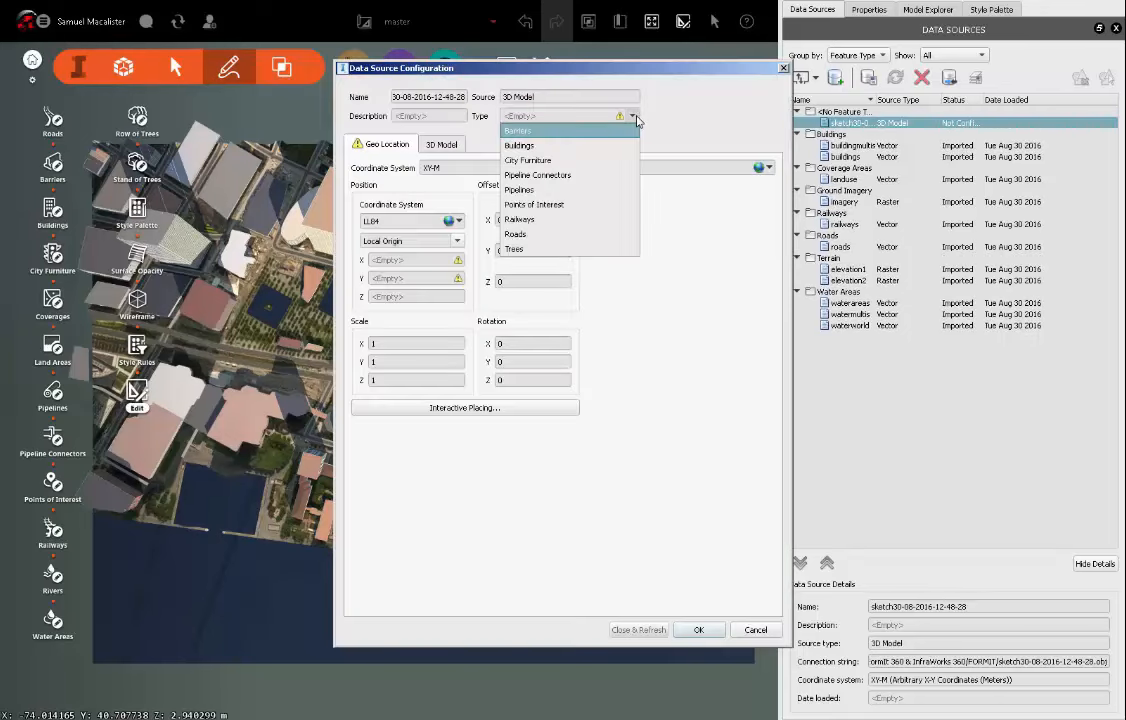
pyautogui.click(540, 140)
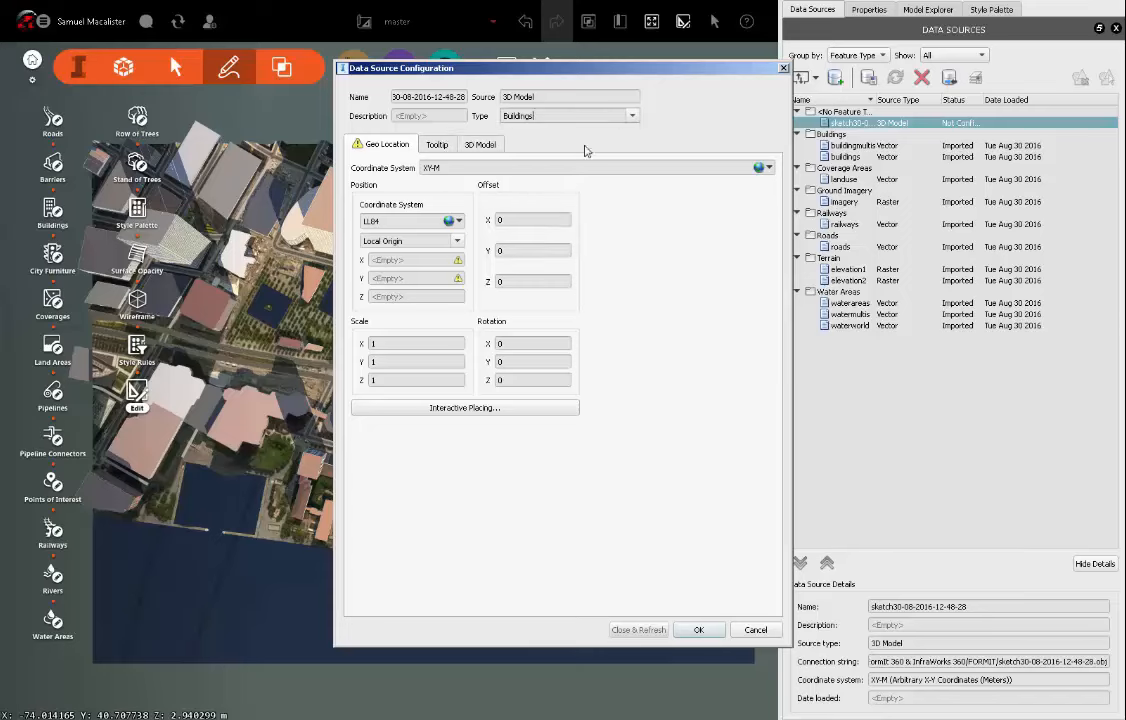
pyautogui.click(493, 147)
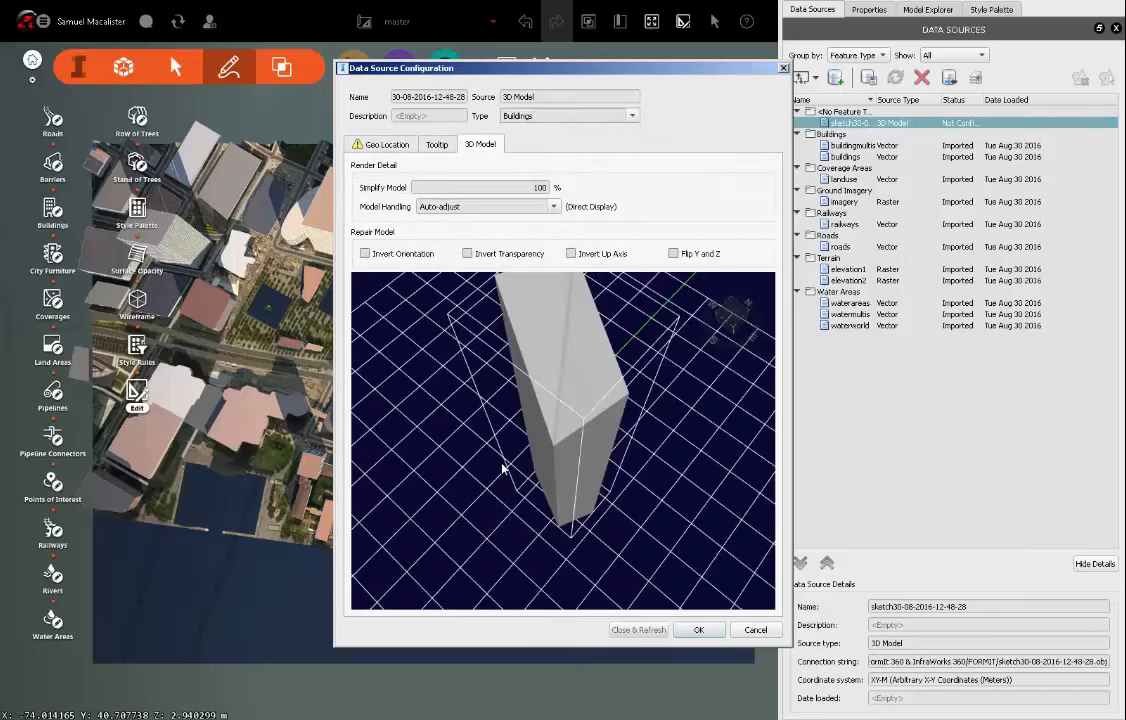
pyautogui.moveTo(510, 471); pyautogui.dragTo(542, 467)
pyautogui.click(398, 147)
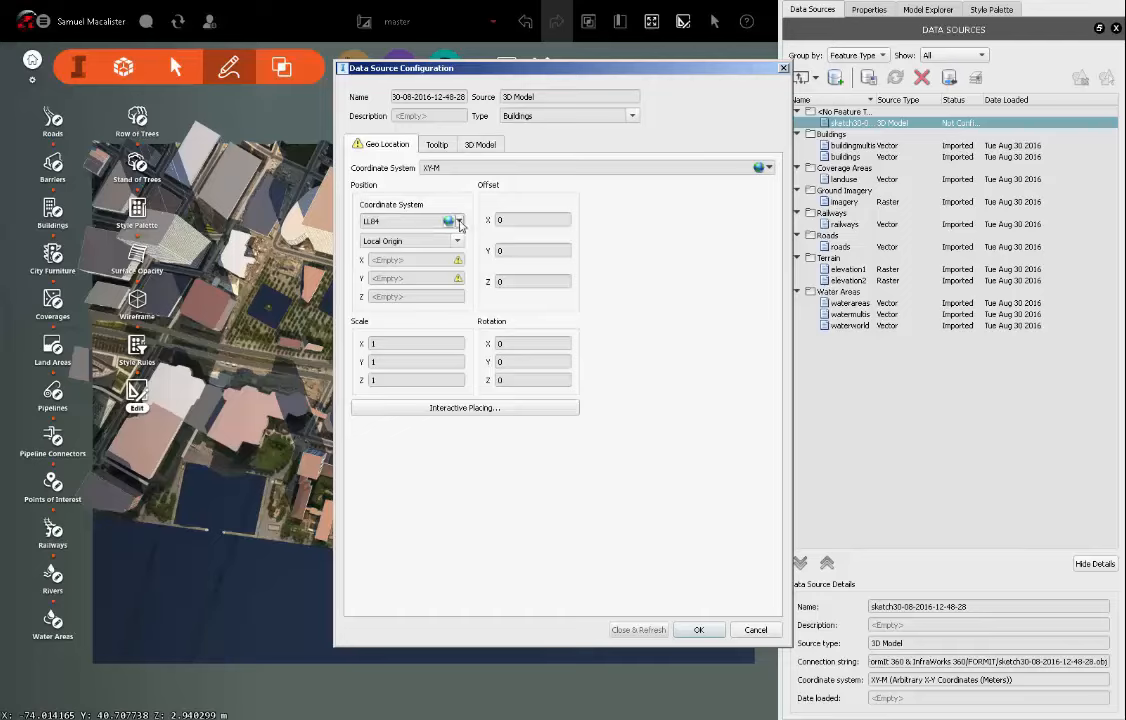
# Step: Interactively place the tower on the open plot near the twin memorial pools, then close and refresh the data source configuration
pyautogui.click(459, 221)
pyautogui.click(624, 219)
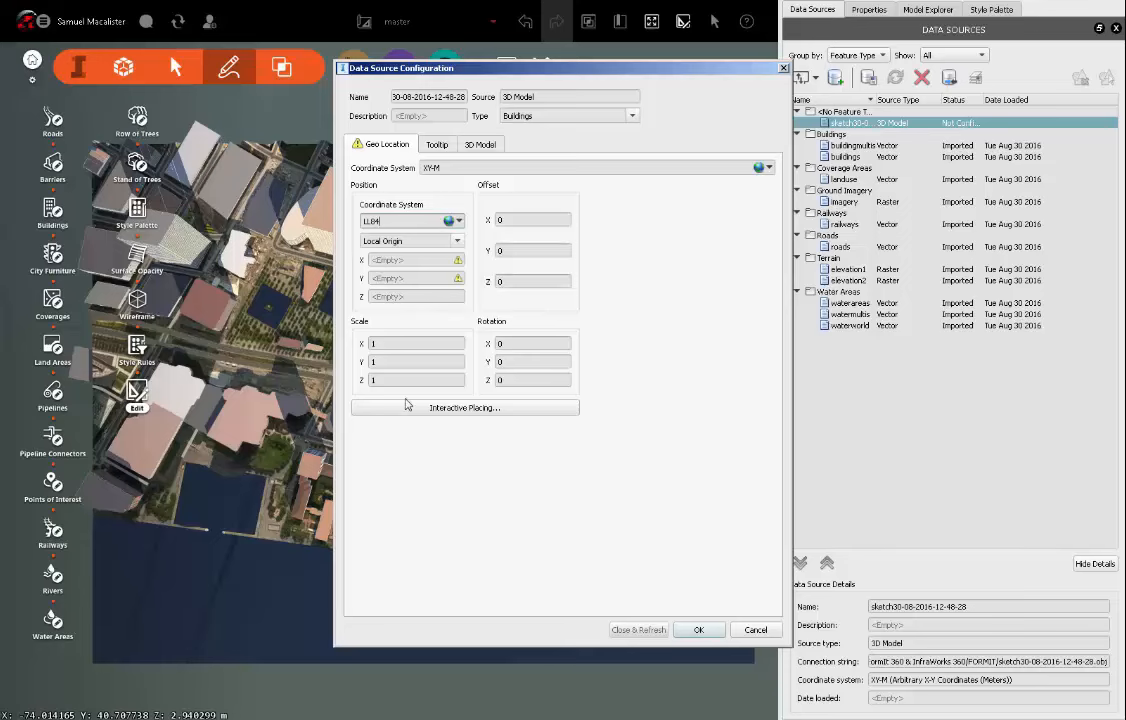
pyautogui.click(464, 407)
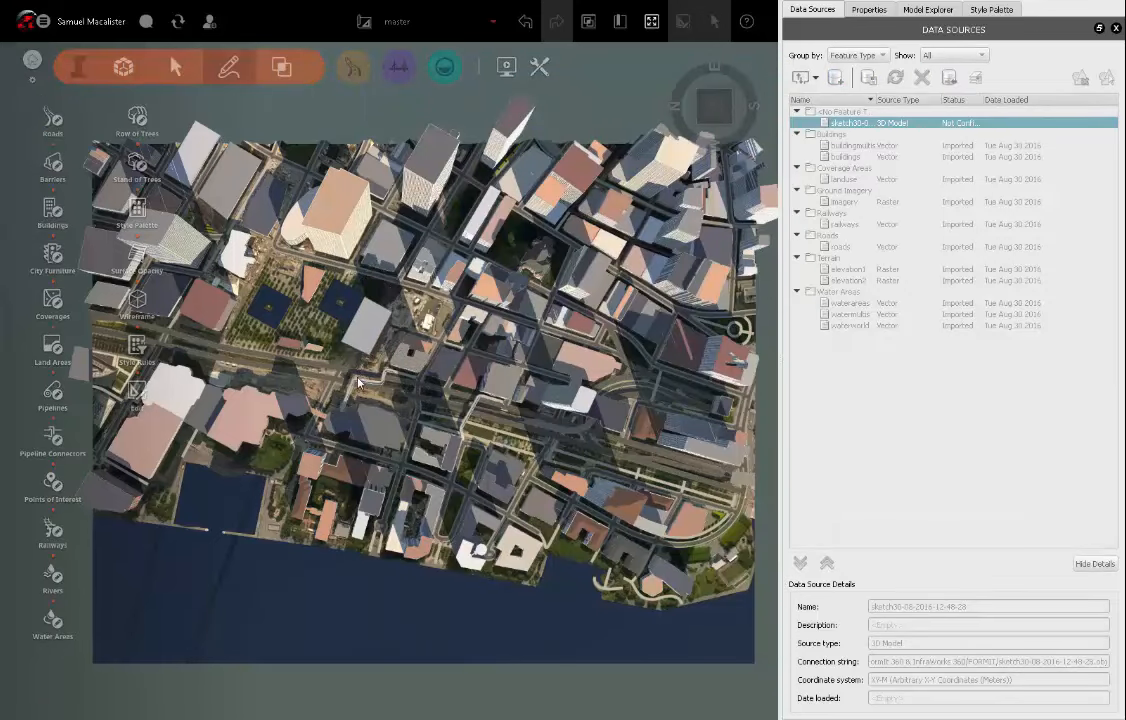
pyautogui.scroll(5, 358, 381)
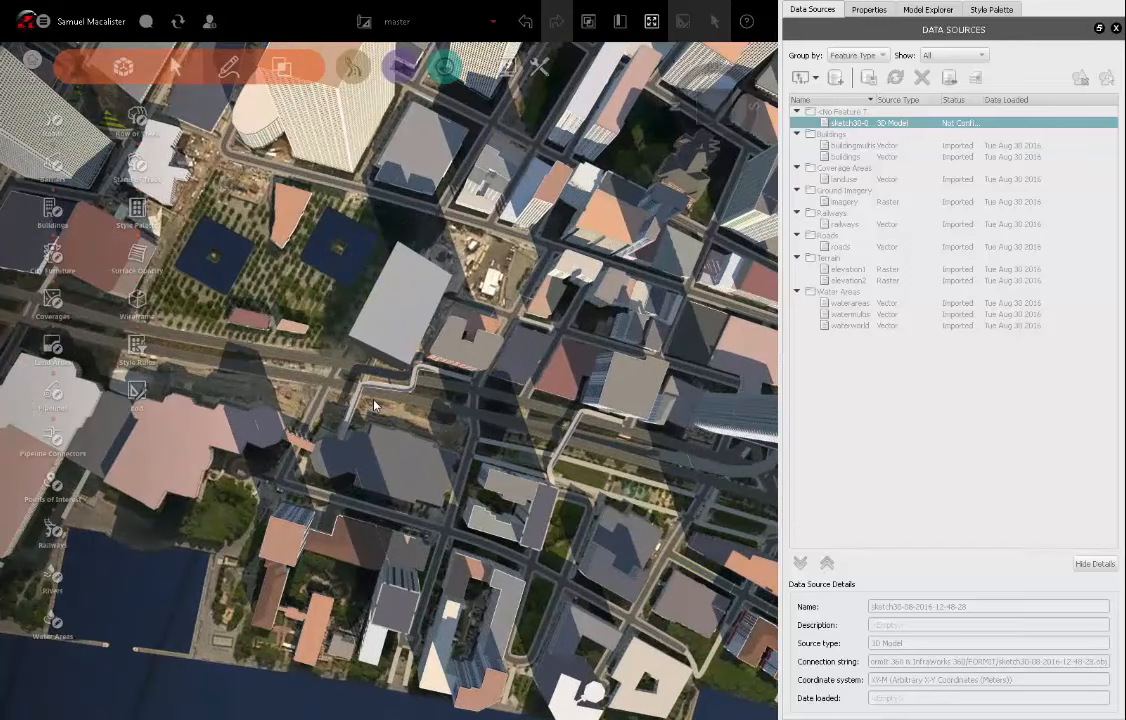
pyautogui.click(374, 405)
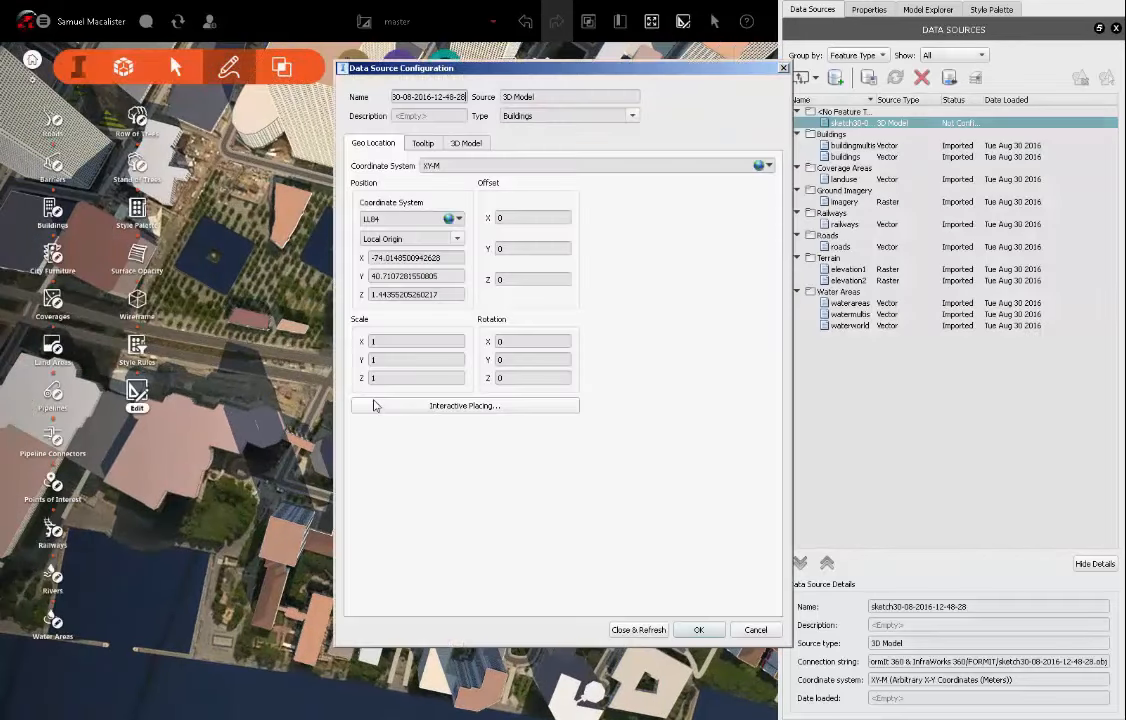
pyautogui.click(630, 630)
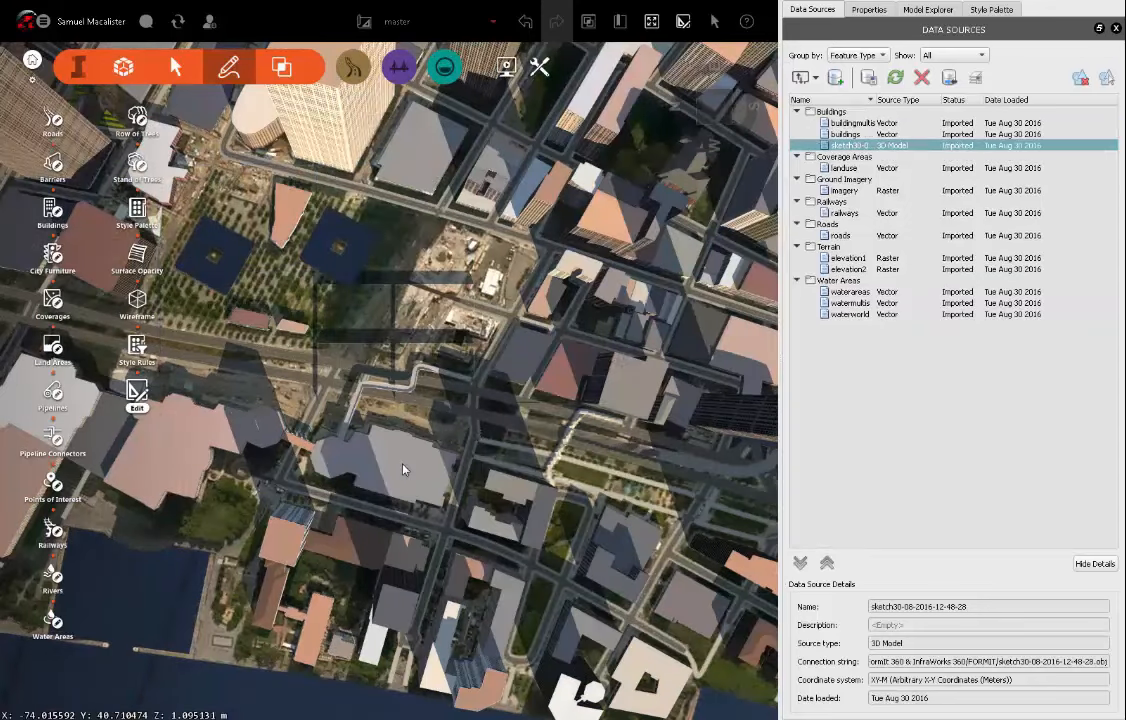
pyautogui.moveTo(401, 479); pyautogui.dragTo(453, 454, button='middle')
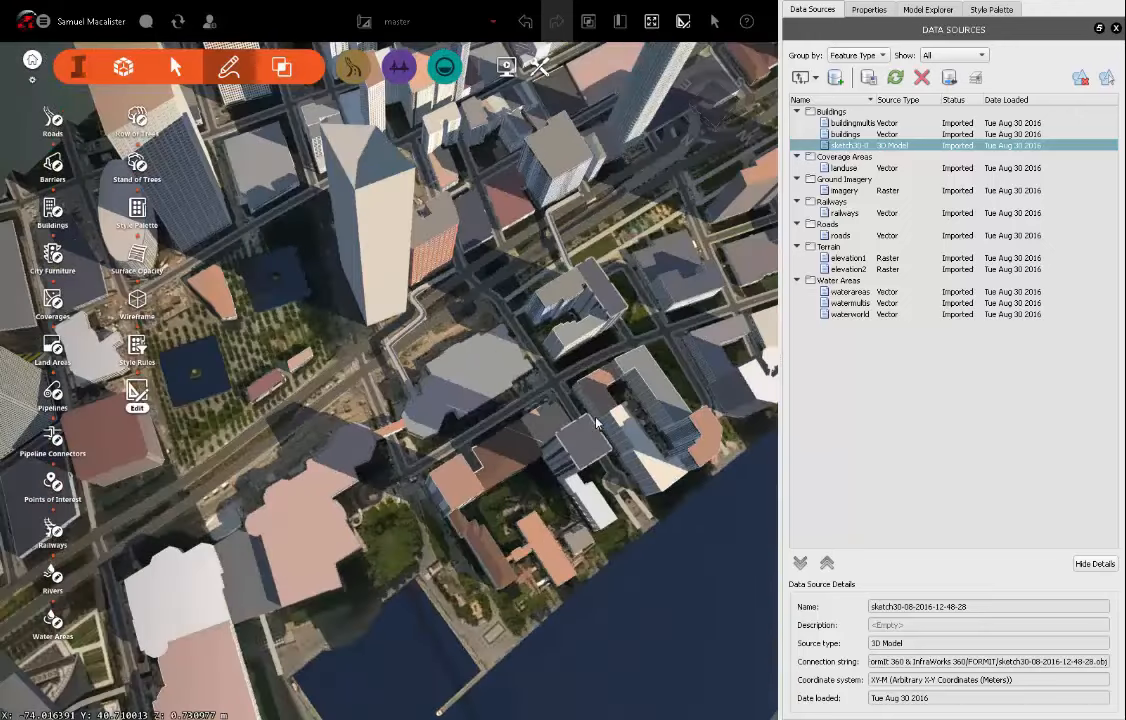